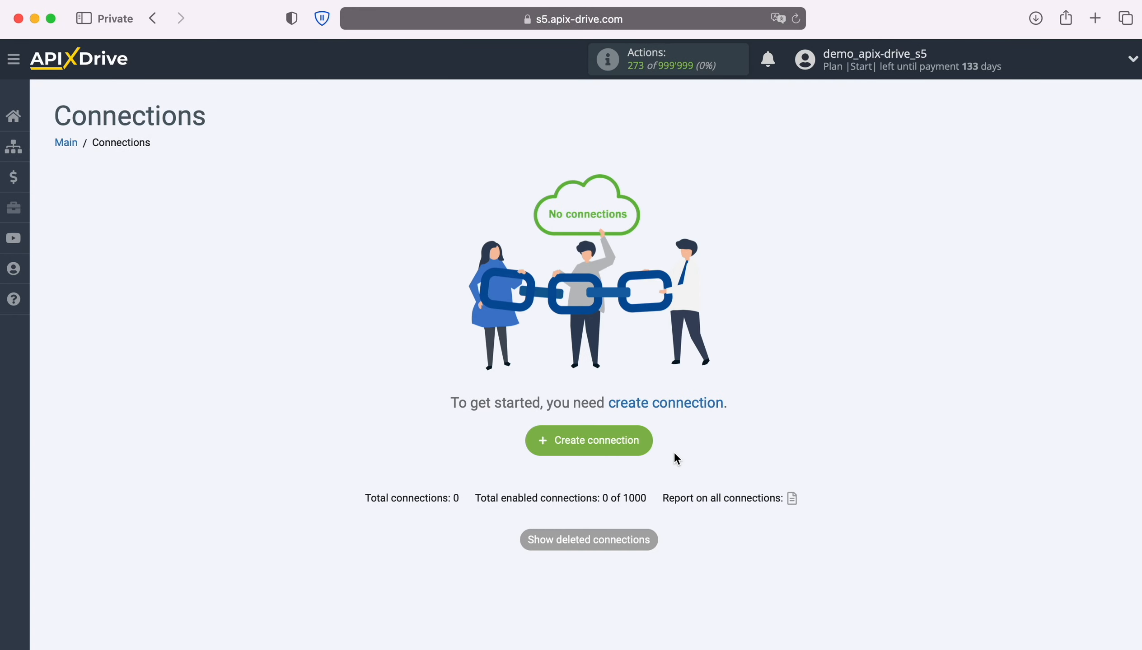
Create a new connection and choose Google Lead Form as its data source system.
{"action": "left_click", "coordinate": [648, 439]}
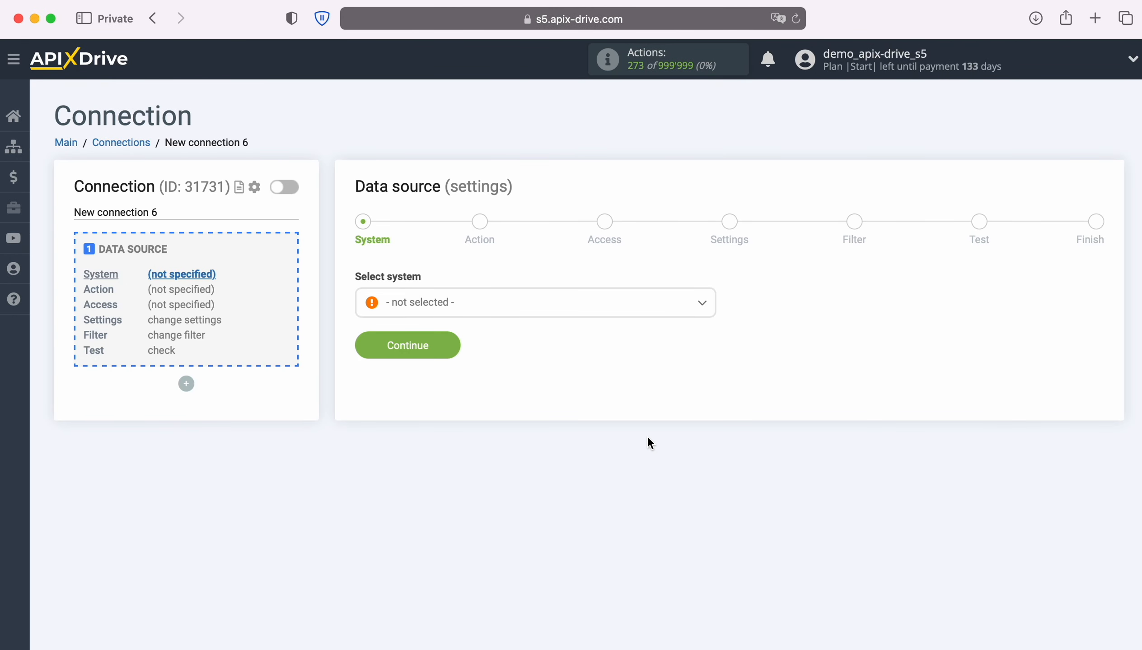
{"action": "left_click", "coordinate": [553, 315]}
{"action": "scroll", "coordinate": [624, 454], "scroll_direction": "down", "scroll_amount": 10}
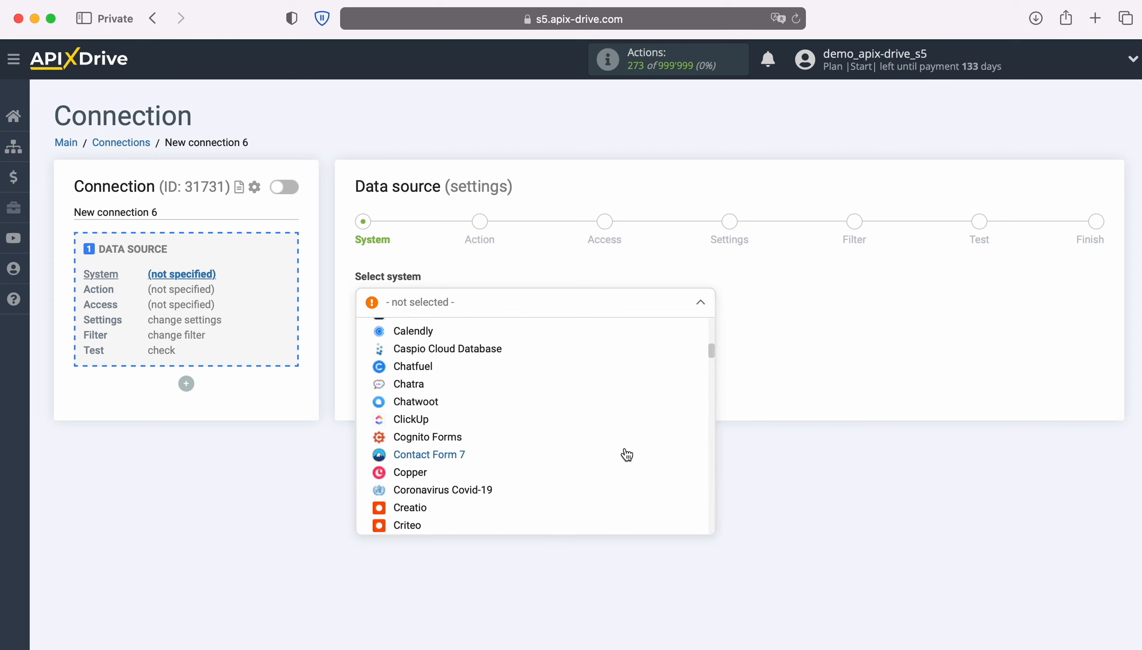
{"action": "scroll", "coordinate": [626, 454], "scroll_direction": "down", "scroll_amount": 15}
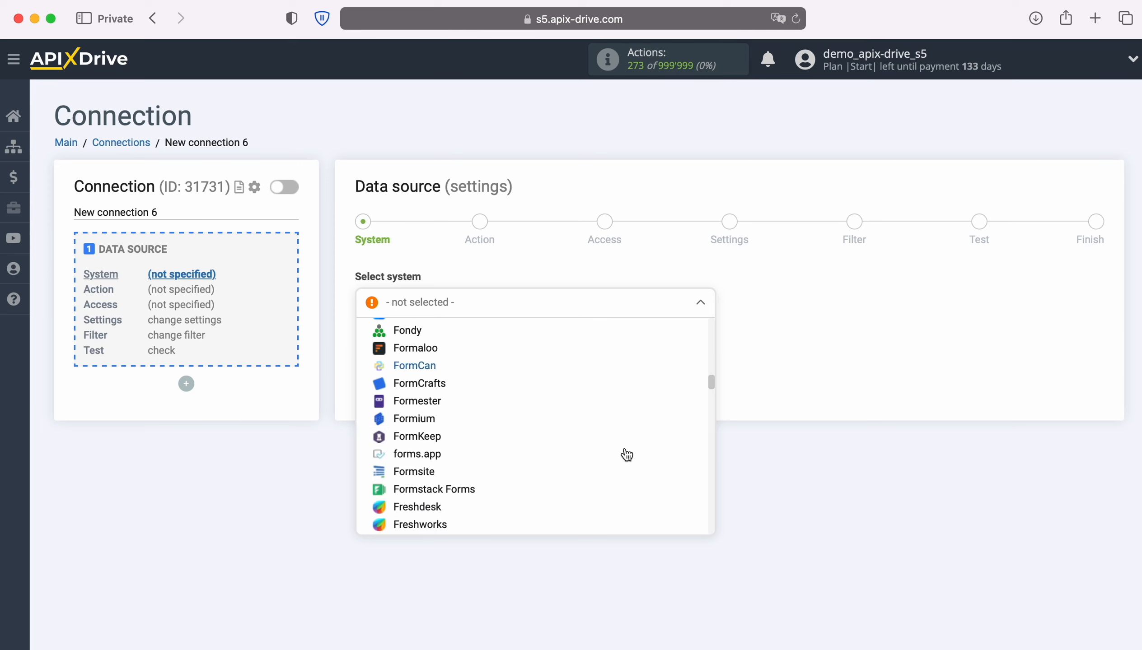
{"action": "scroll", "coordinate": [627, 454], "scroll_direction": "down", "scroll_amount": 5}
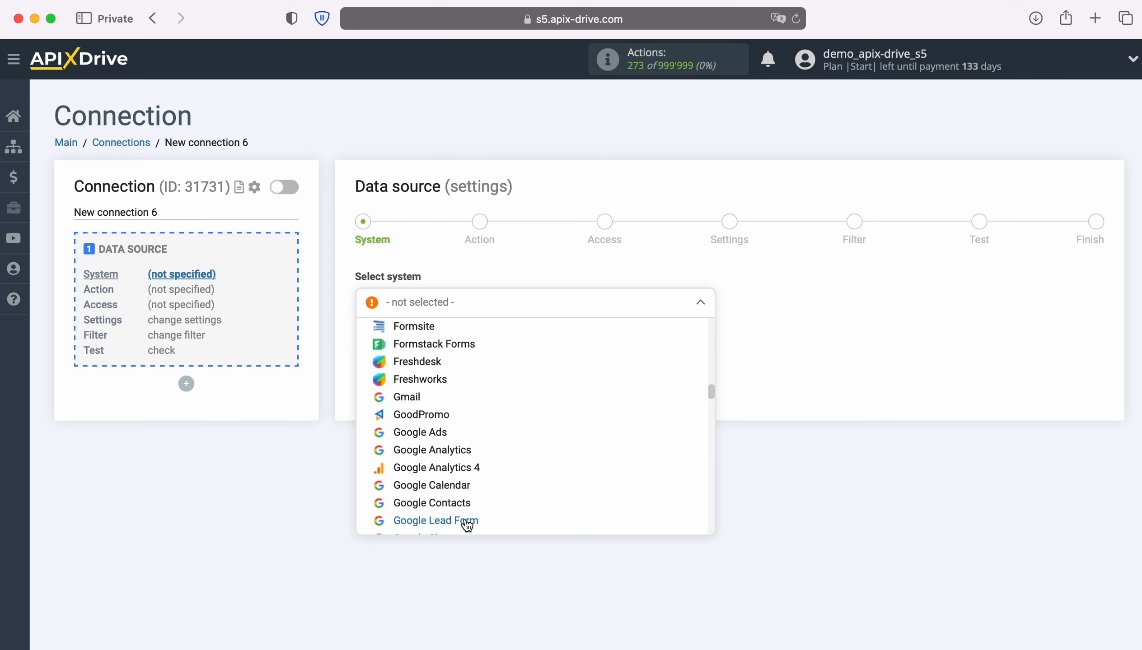
{"action": "left_click", "coordinate": [467, 525]}
{"action": "left_click", "coordinate": [453, 346]}
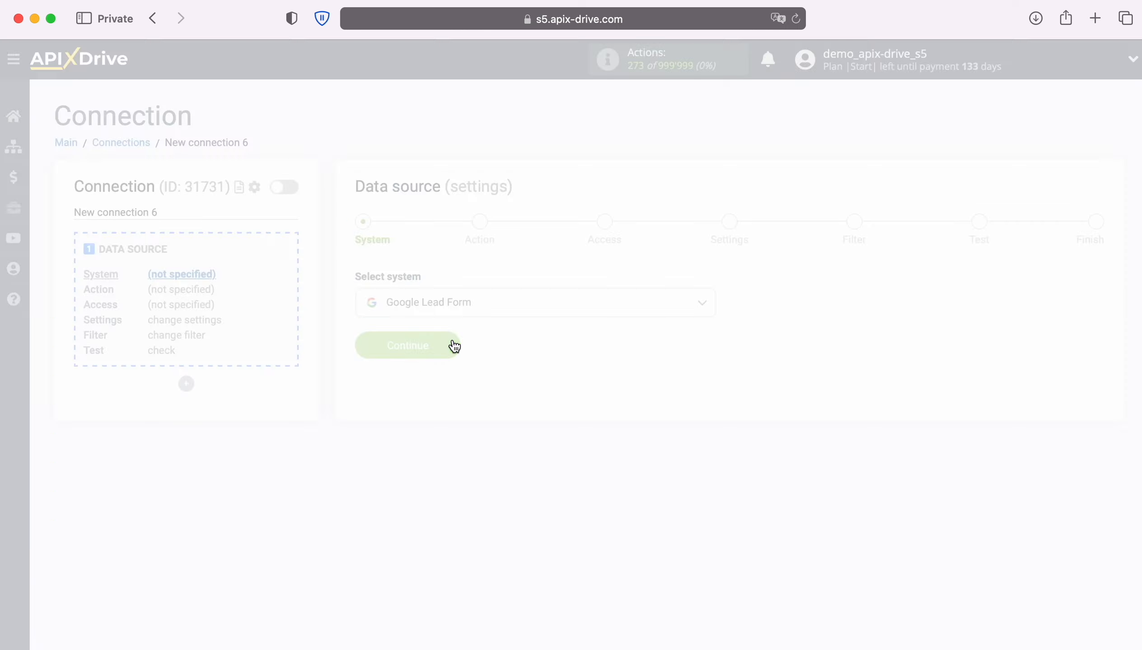
Set the data source action to Get LEADS (new) and continue to the access stage.
{"action": "left_click", "coordinate": [511, 311]}
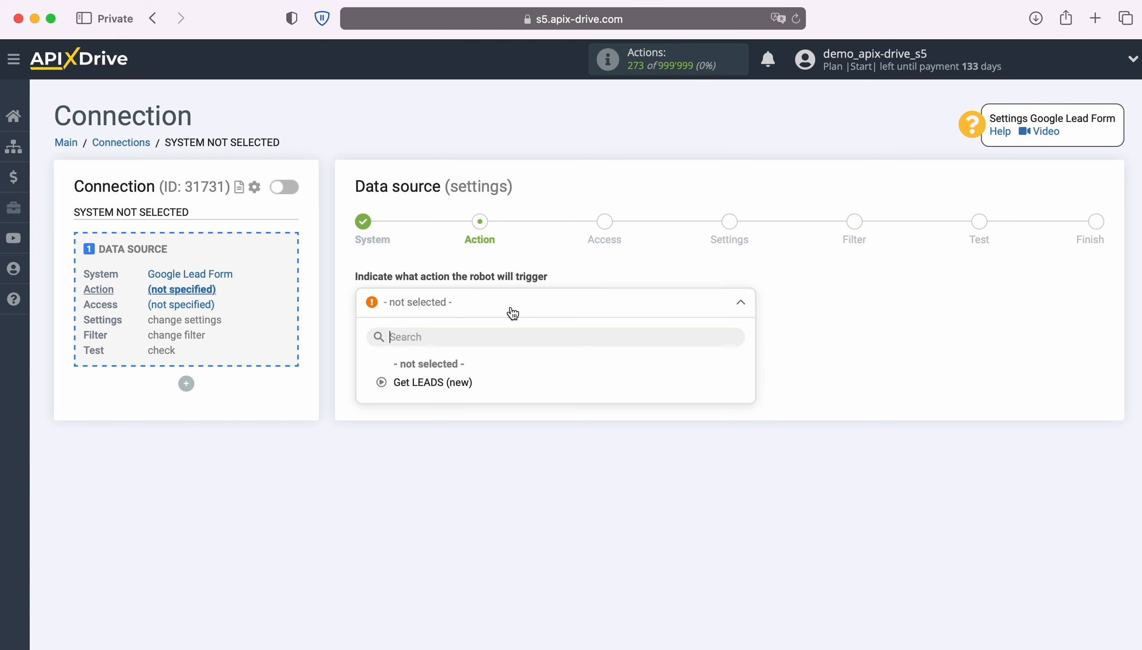
{"action": "left_click", "coordinate": [463, 380]}
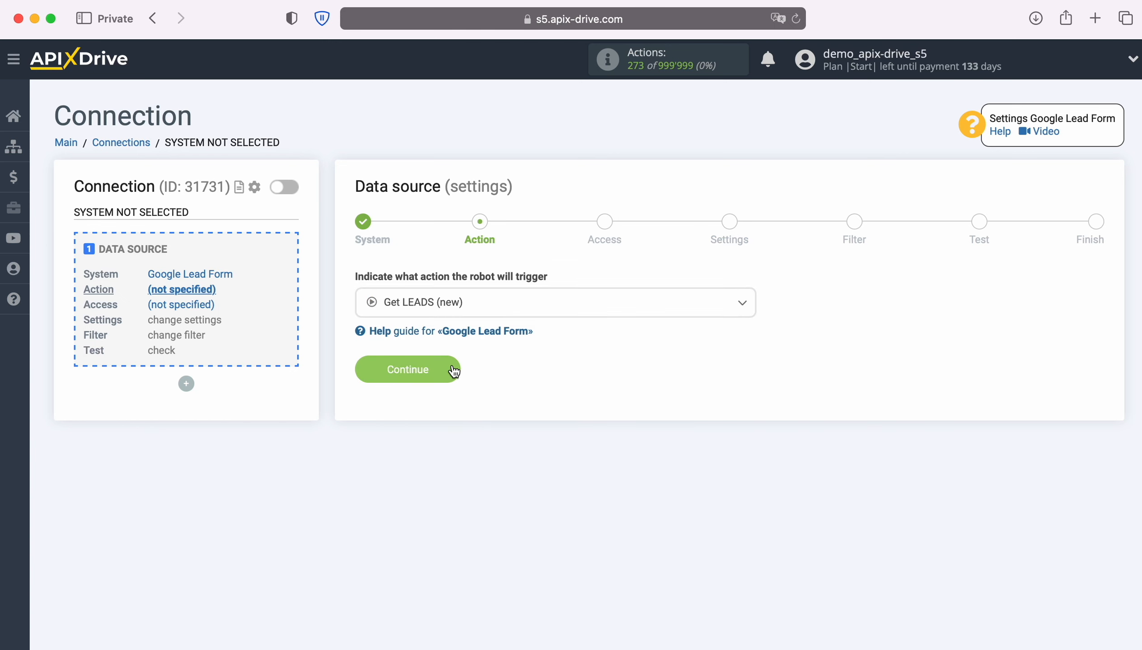
{"action": "left_click", "coordinate": [451, 369]}
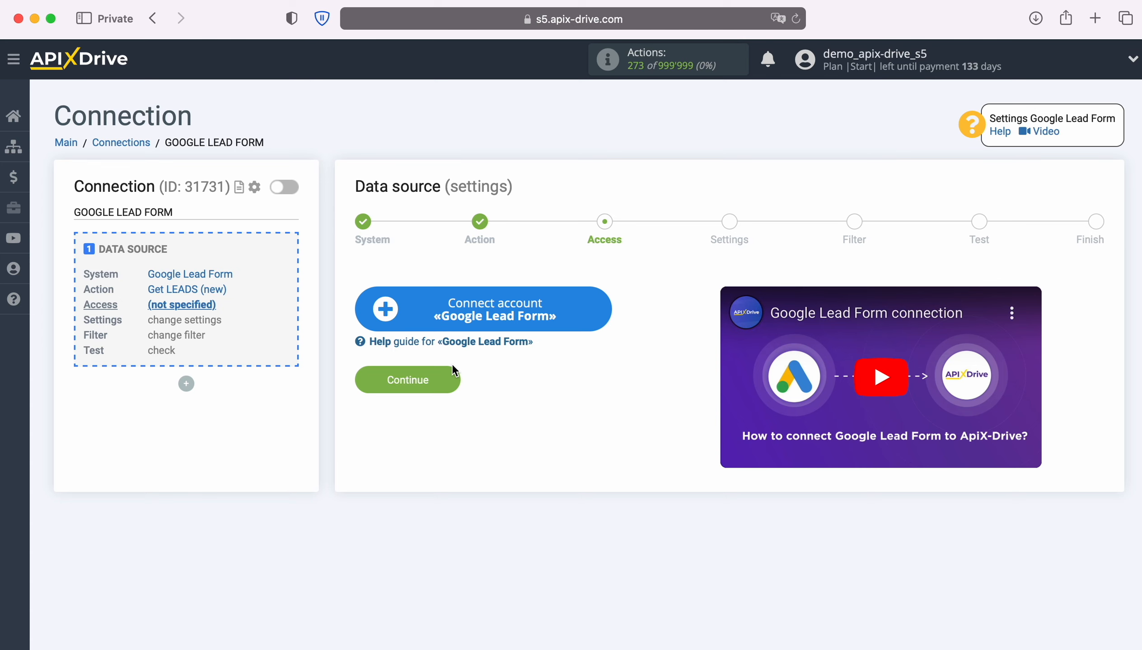
Connect a Google Lead Form account under its suggested name and select it as the login for the data source.
{"action": "left_click", "coordinate": [606, 318]}
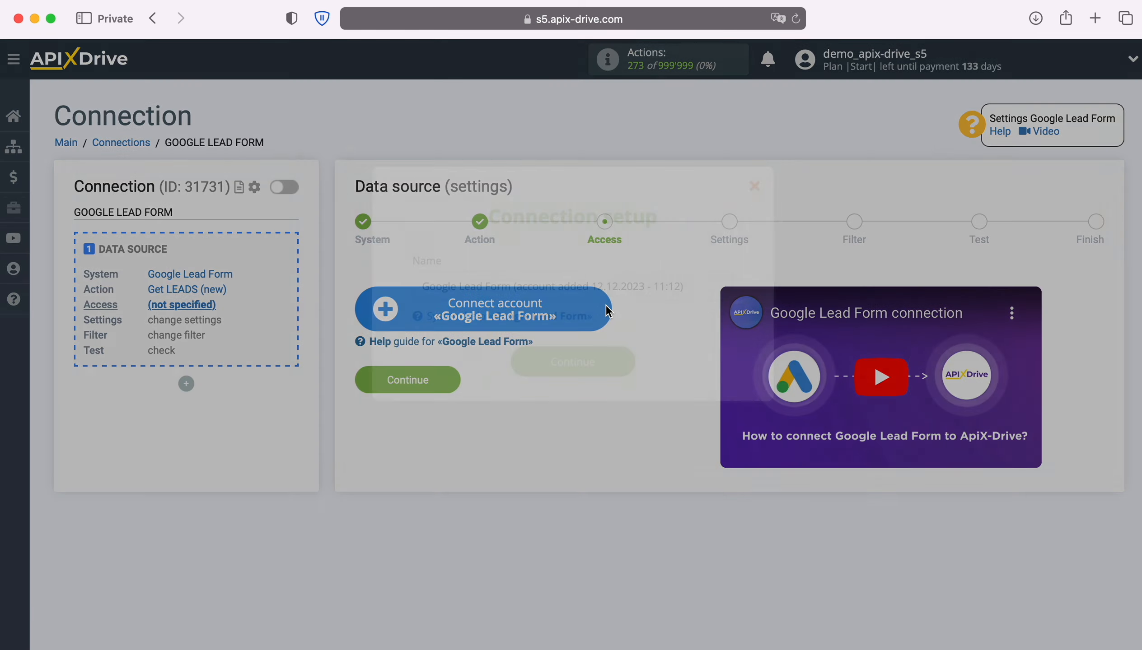
{"action": "left_click_drag", "start_coordinate": [687, 290], "coordinate": [421, 290]}
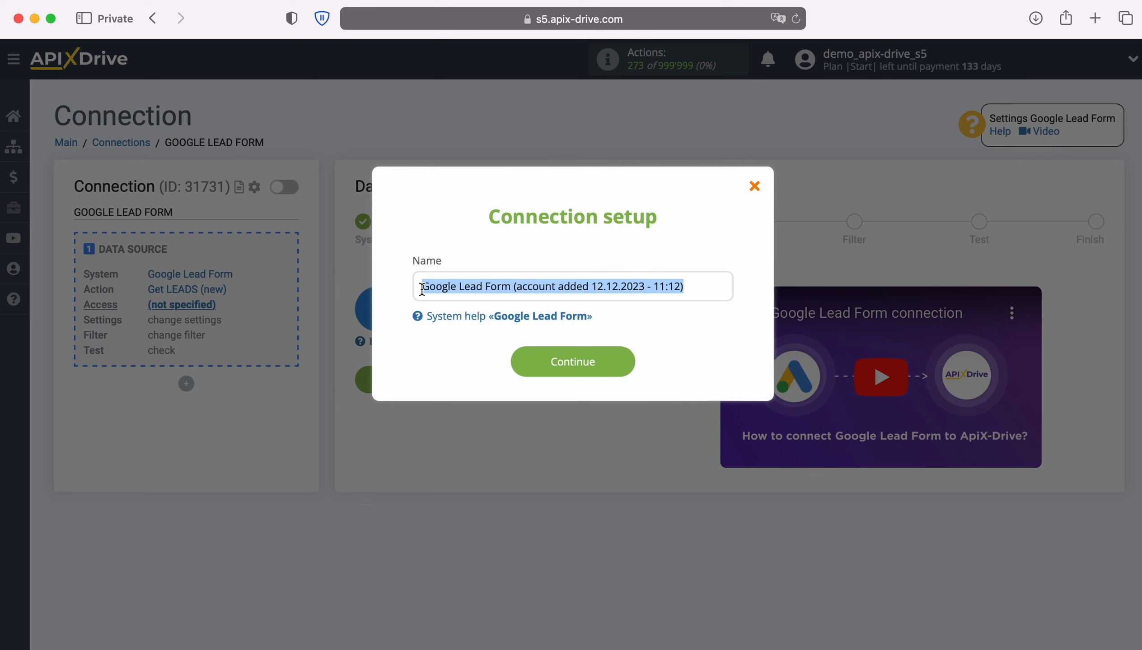
{"action": "left_click", "coordinate": [411, 290]}
{"action": "left_click", "coordinate": [627, 363]}
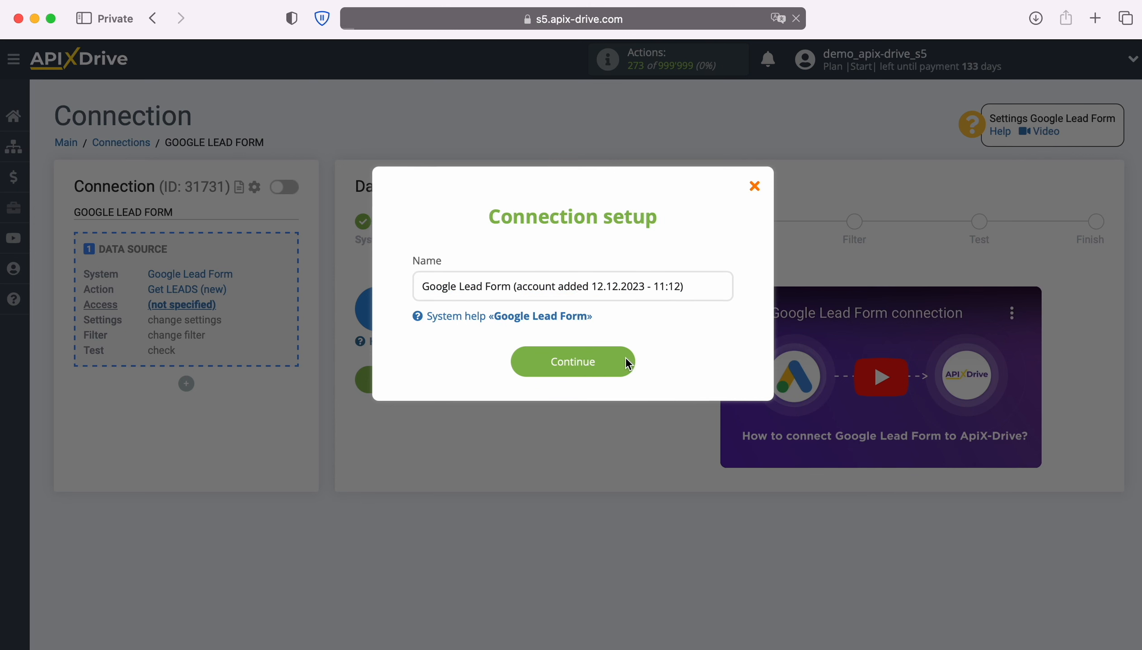
{"action": "left_click", "coordinate": [635, 346]}
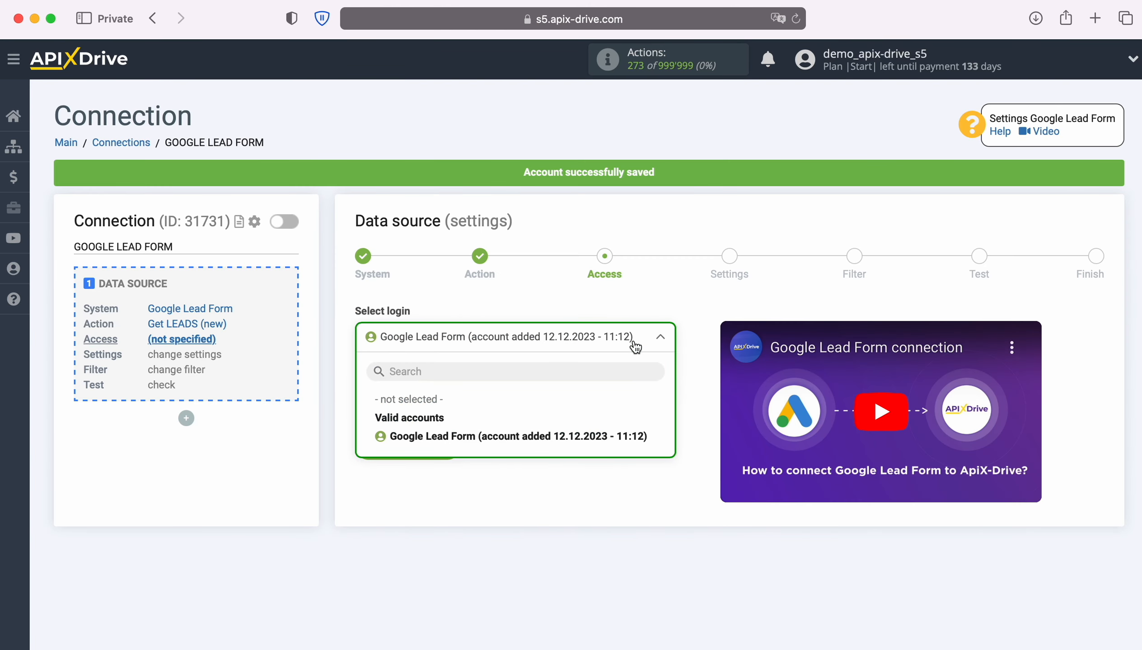
{"action": "left_click", "coordinate": [639, 437]}
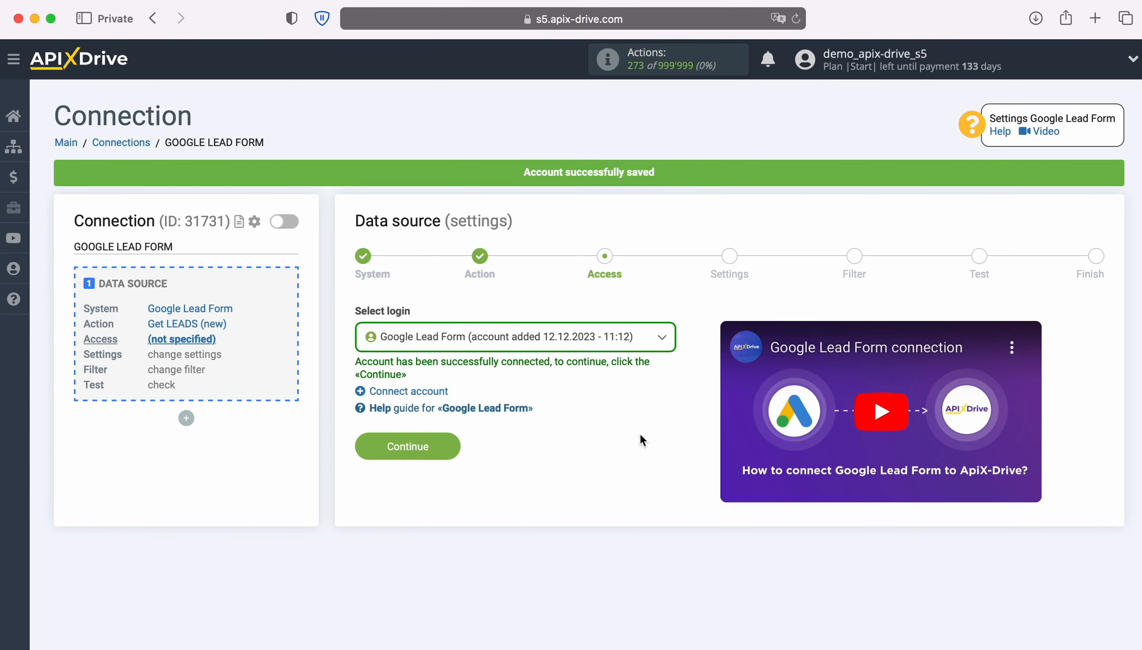
{"action": "left_click", "coordinate": [453, 446]}
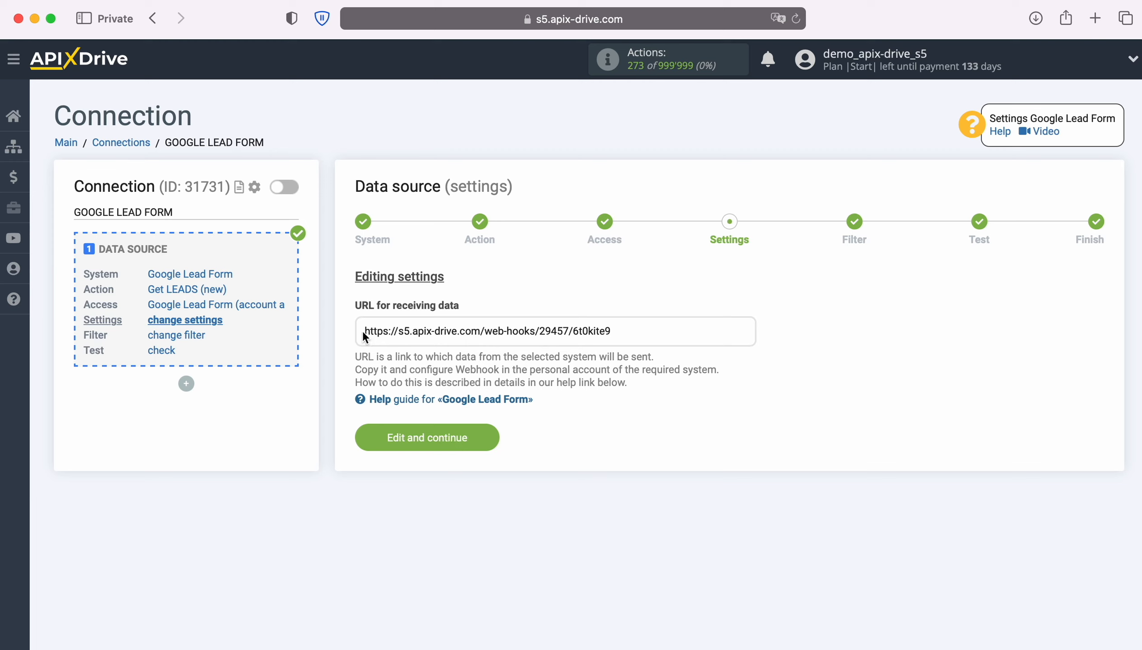
Copy the full URL for receiving data from the data source settings.
{"action": "left_click_drag", "start_coordinate": [362, 331], "coordinate": [543, 338]}
{"action": "right_click", "coordinate": [600, 331]}
{"action": "left_click", "coordinate": [648, 418]}
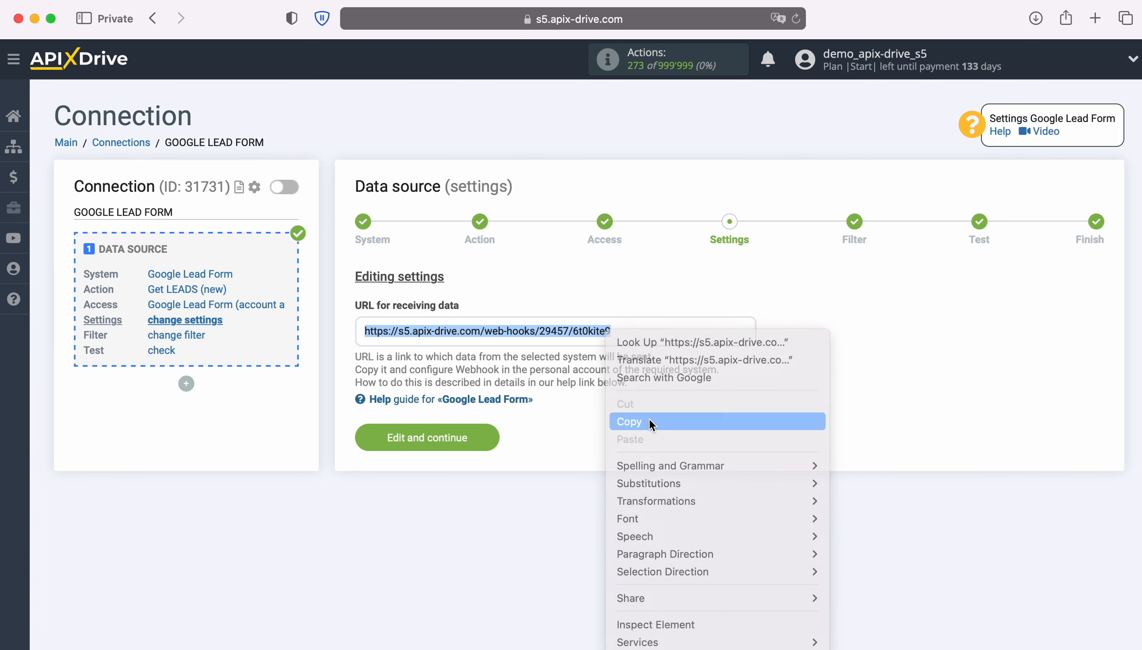
Switch to Google Ads and open the second lead form in the assets table for editing, down to its lead export section.
{"action": "key", "text": "super+grave"}
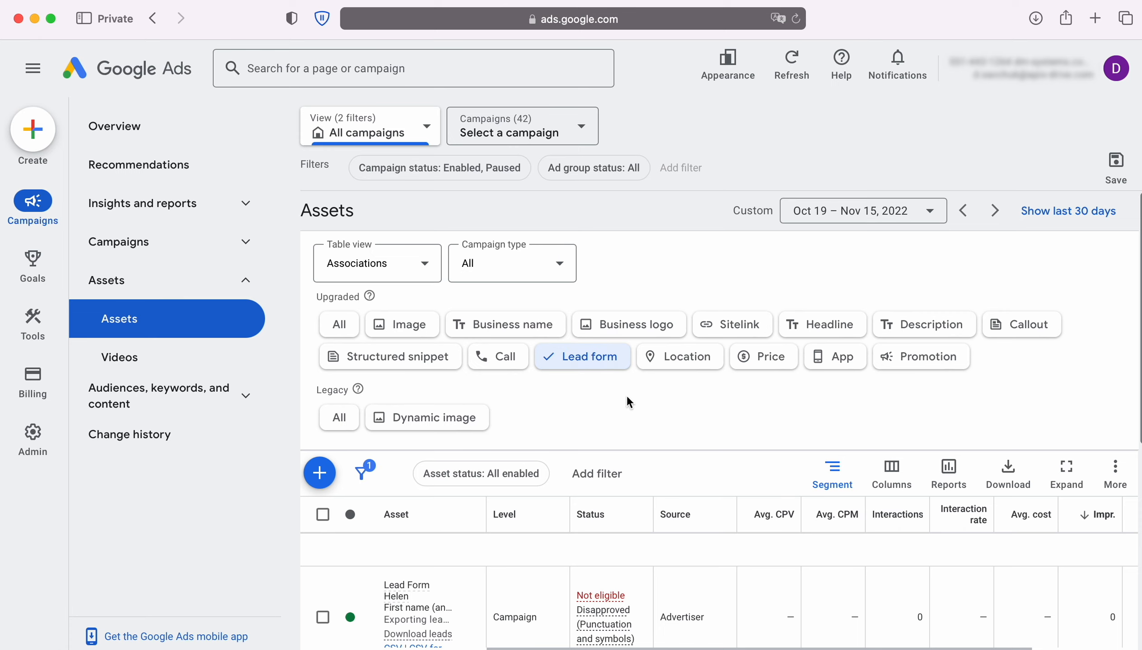
{"action": "scroll", "coordinate": [701, 404], "scroll_direction": "down", "scroll_amount": 3}
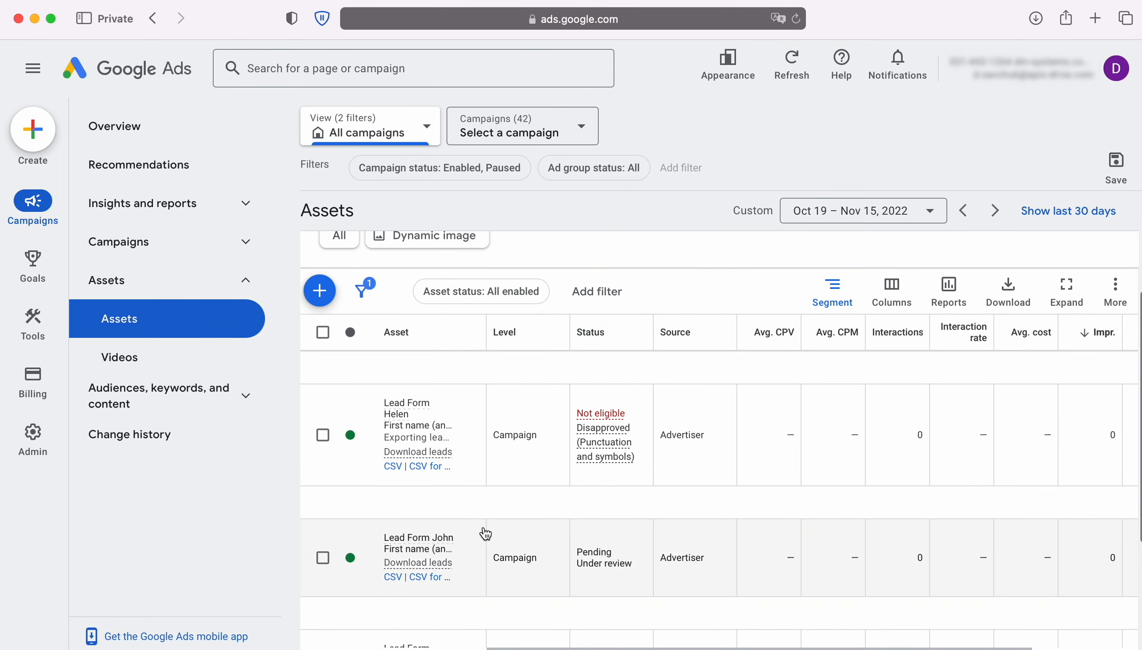
{"action": "left_click", "coordinate": [466, 554]}
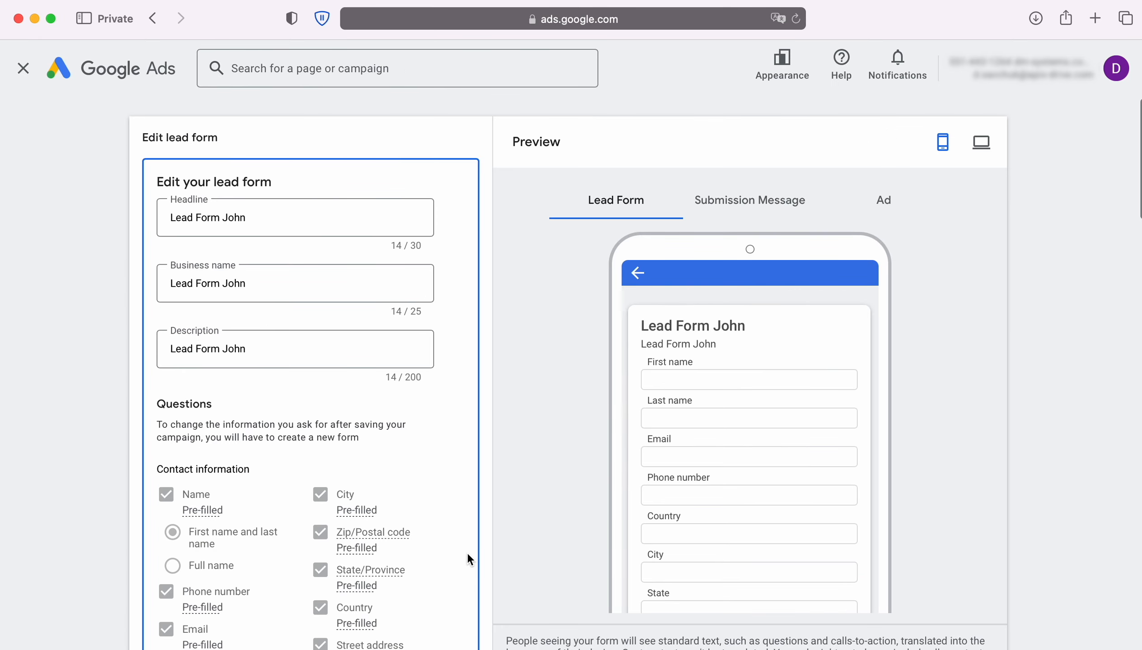
{"action": "scroll", "coordinate": [467, 553], "scroll_direction": "down", "scroll_amount": 12}
{"action": "scroll", "coordinate": [468, 547], "scroll_direction": "down", "scroll_amount": 10}
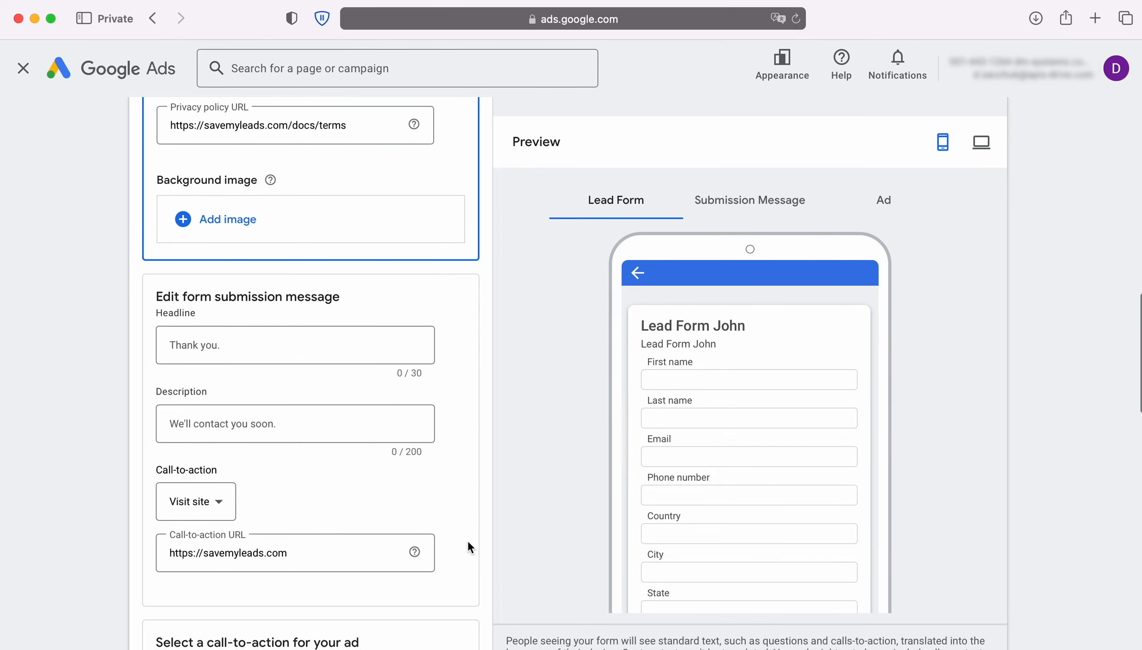
{"action": "scroll", "coordinate": [467, 547], "scroll_direction": "down", "scroll_amount": 15}
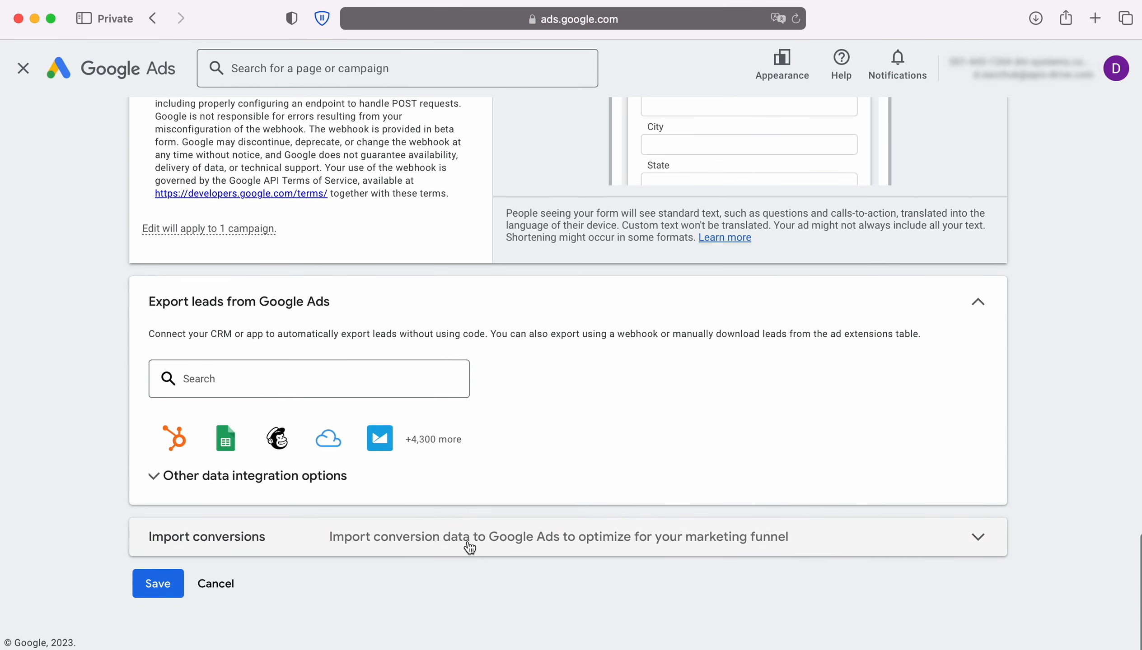
Expand the other data integration options and paste the copied address as the webhook URL.
{"action": "left_click", "coordinate": [300, 480]}
{"action": "scroll", "coordinate": [427, 501], "scroll_direction": "down", "scroll_amount": 7}
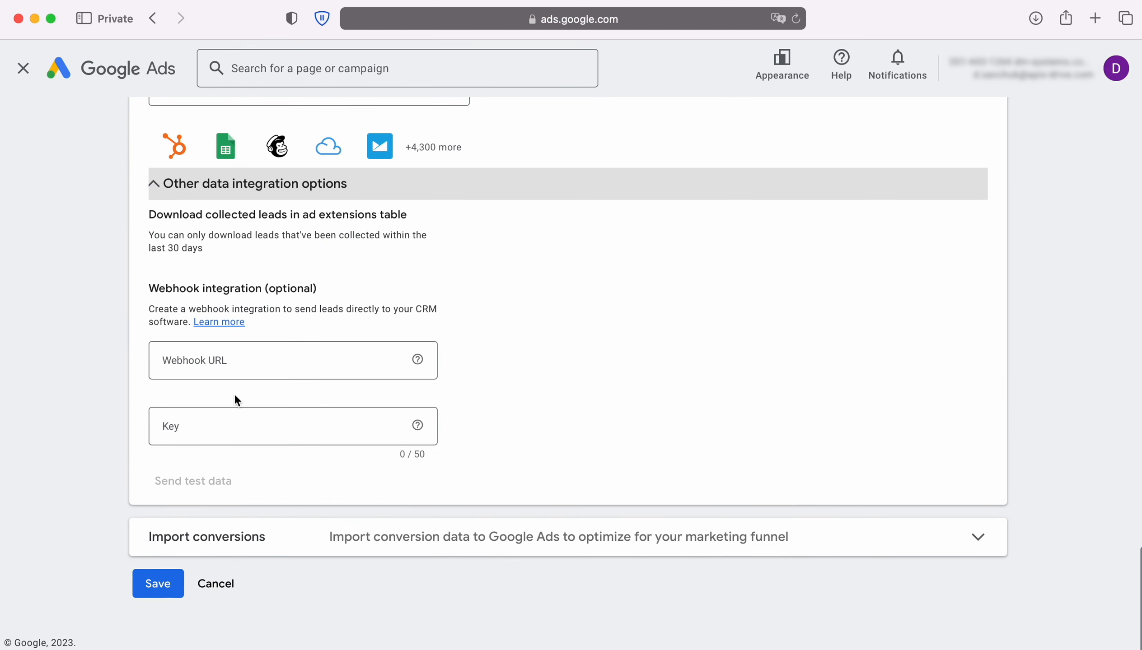
{"action": "right_click", "coordinate": [197, 362]}
{"action": "left_click", "coordinate": [222, 407]}
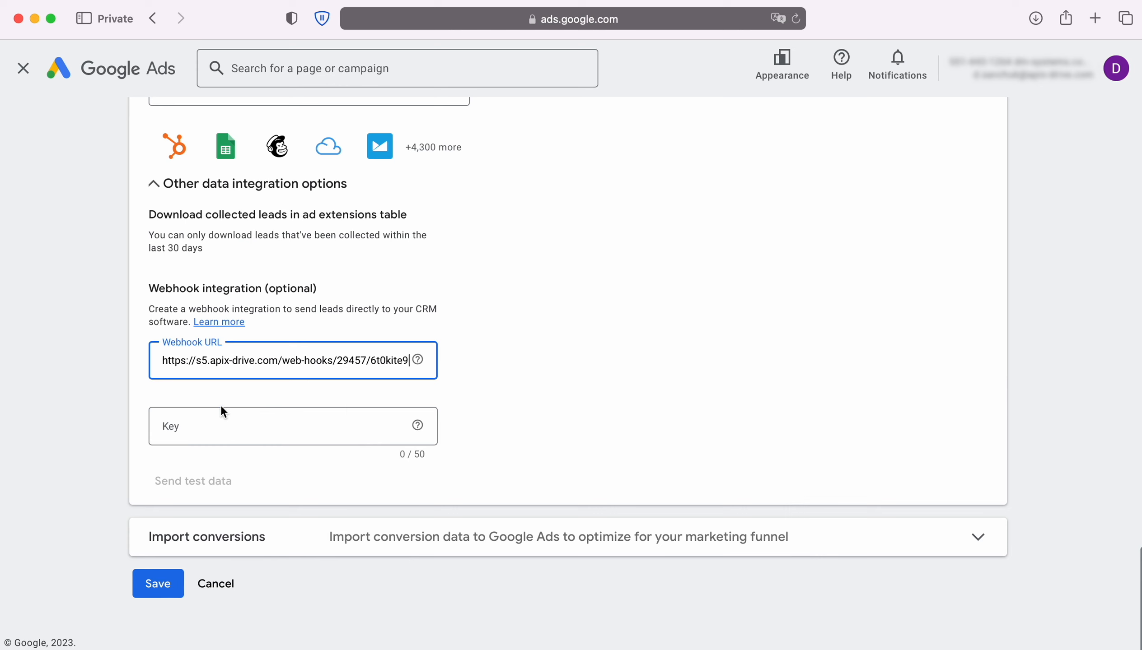
Copy the final segment of the webhook URL and paste it as the webhook key.
{"action": "left_click_drag", "start_coordinate": [371, 362], "coordinate": [408, 362]}
{"action": "right_click", "coordinate": [385, 360]}
{"action": "left_click", "coordinate": [408, 452]}
{"action": "left_click", "coordinate": [207, 433]}
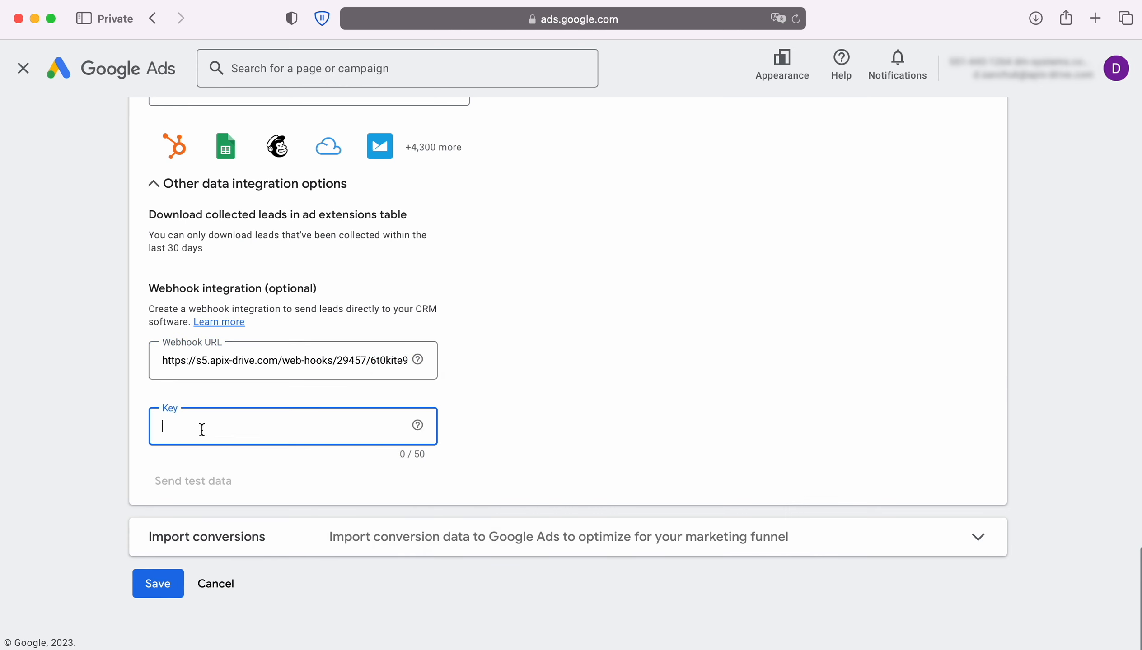
{"action": "right_click", "coordinate": [202, 434]}
{"action": "left_click", "coordinate": [226, 475]}
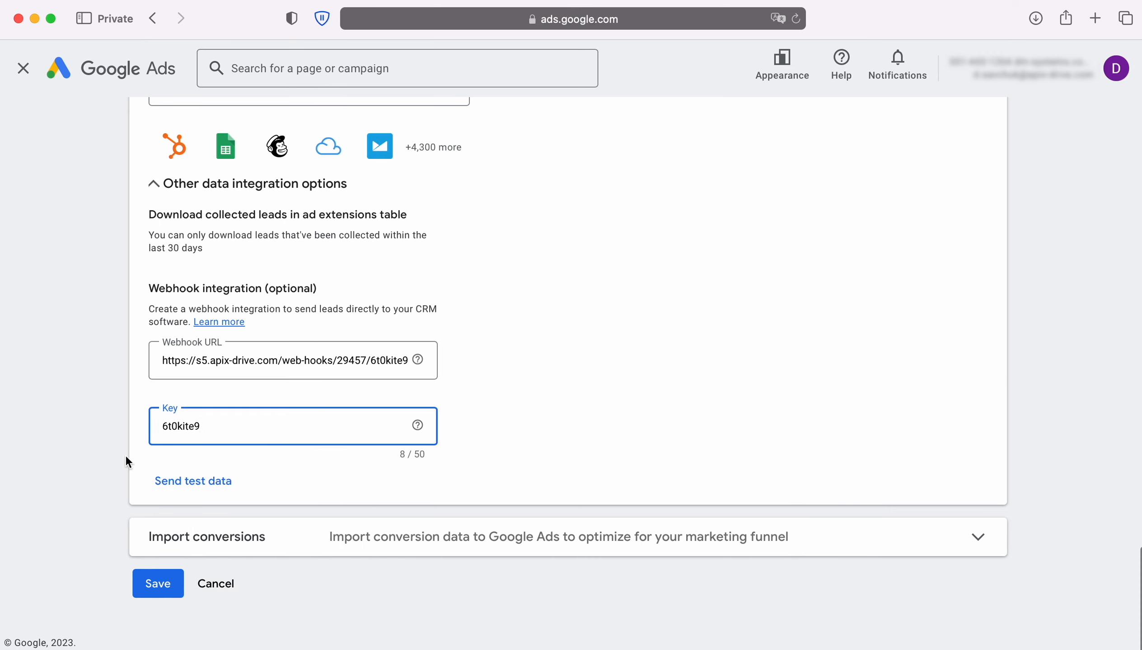
Send test data through the webhook integration and save the lead form.
{"action": "left_click", "coordinate": [174, 484]}
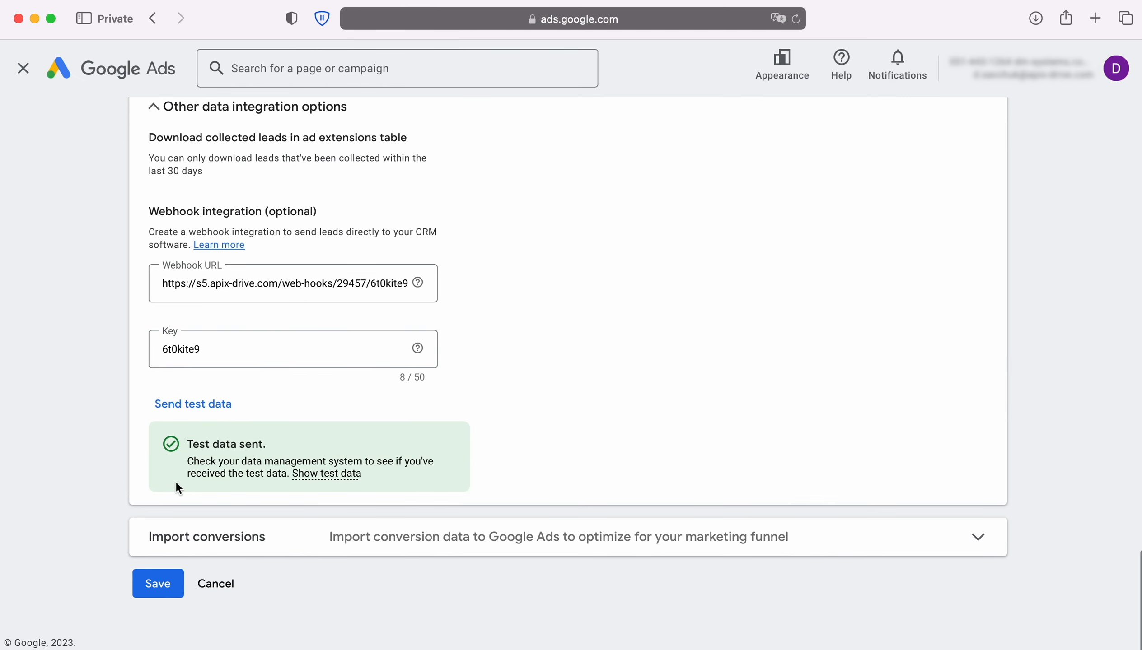
{"action": "left_click", "coordinate": [172, 578]}
Return to ApiX-Drive and complete the data source's settings, filter and test stages without adding a filtering condition.
{"action": "key", "text": "super+grave"}
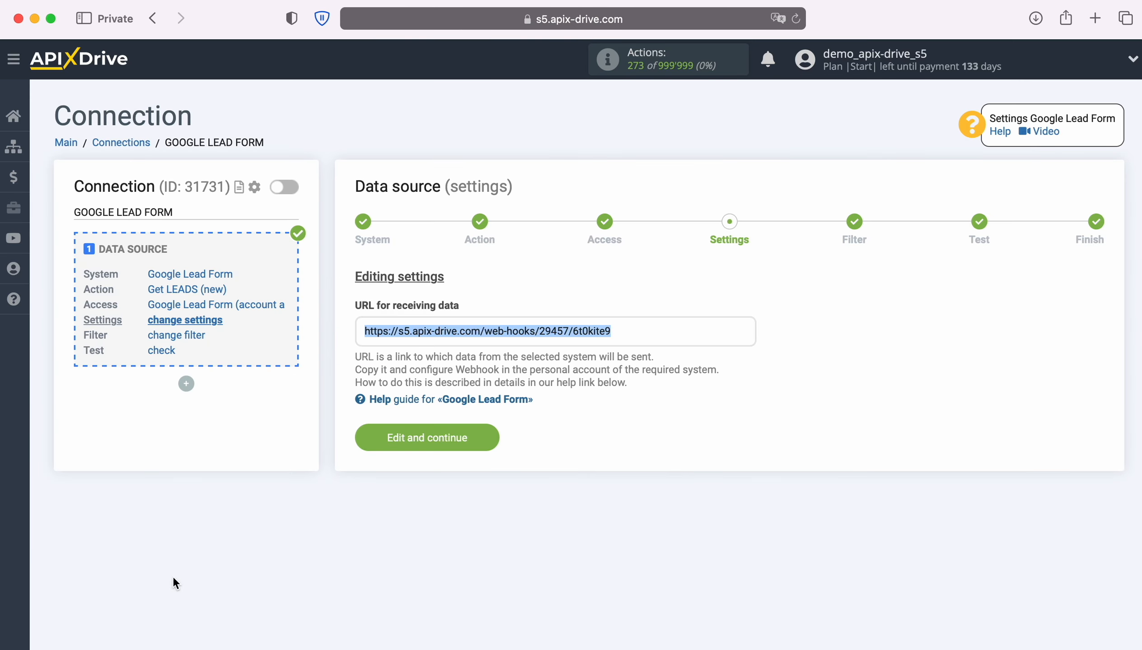
{"action": "left_click", "coordinate": [494, 435]}
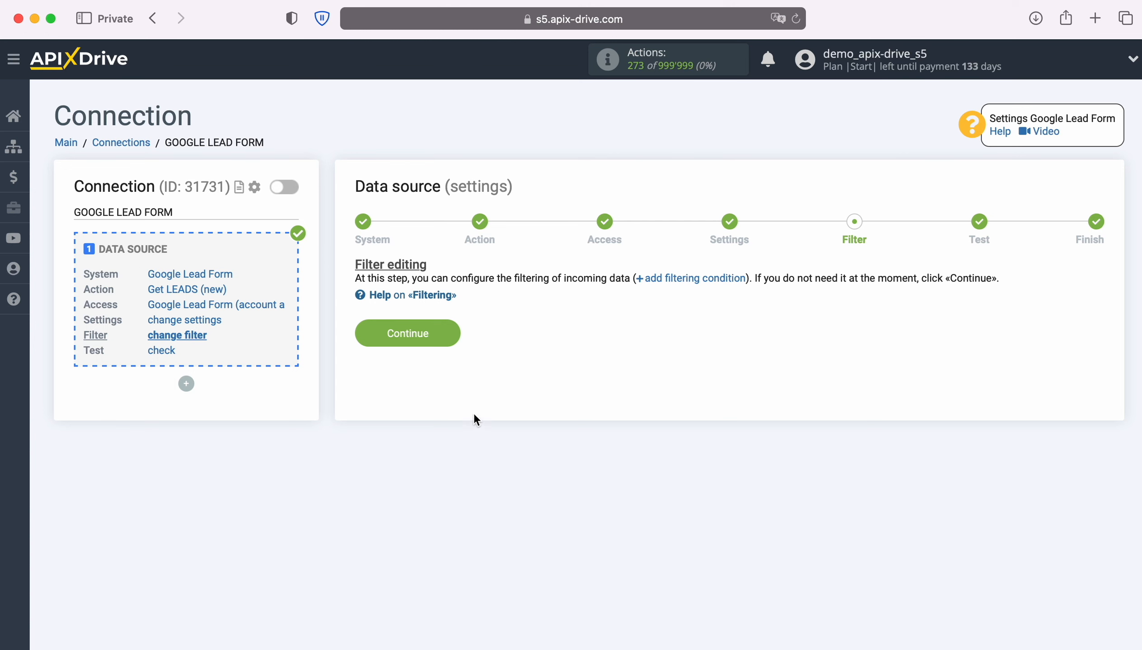
{"action": "left_click", "coordinate": [445, 335]}
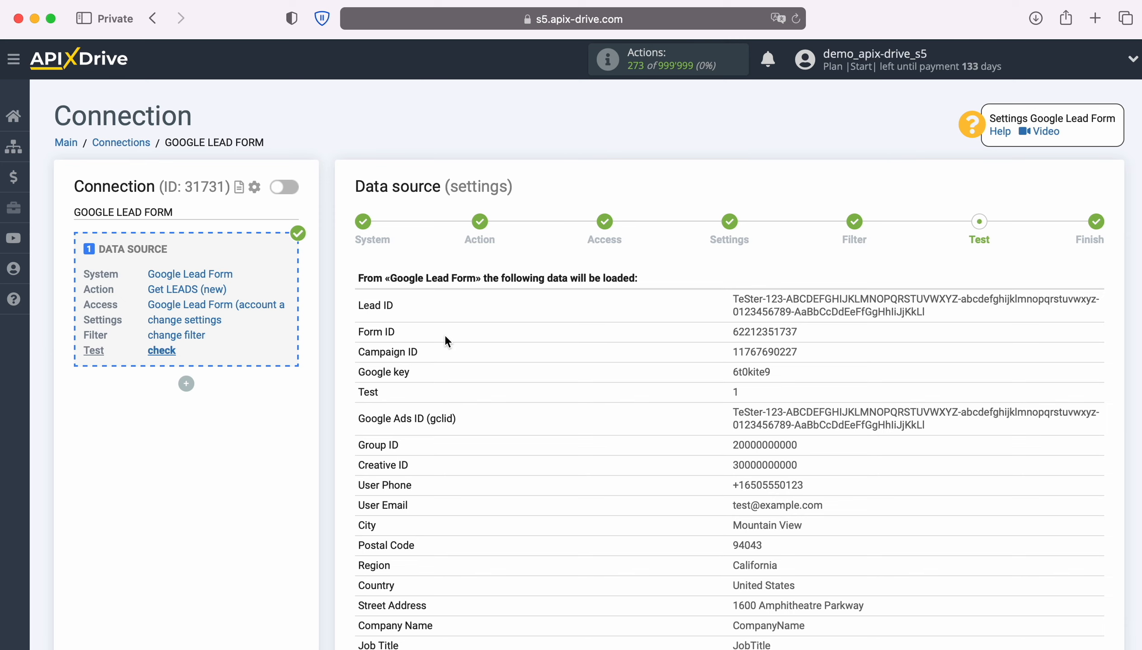
{"action": "scroll", "coordinate": [562, 355], "scroll_direction": "down", "scroll_amount": 5}
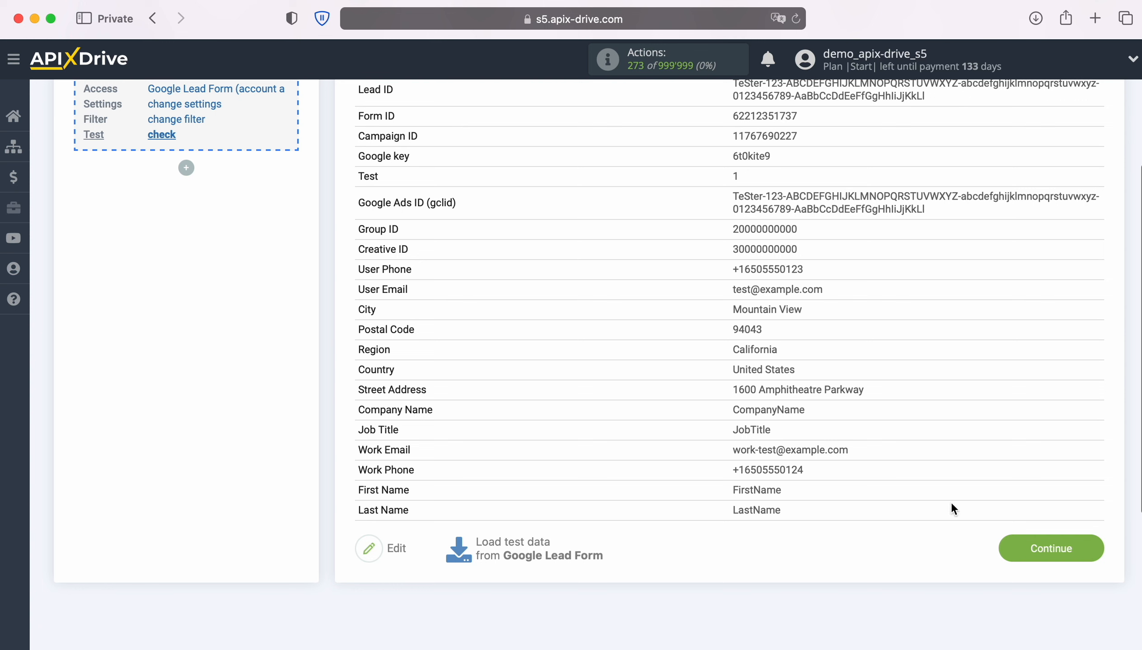
{"action": "left_click", "coordinate": [1093, 547]}
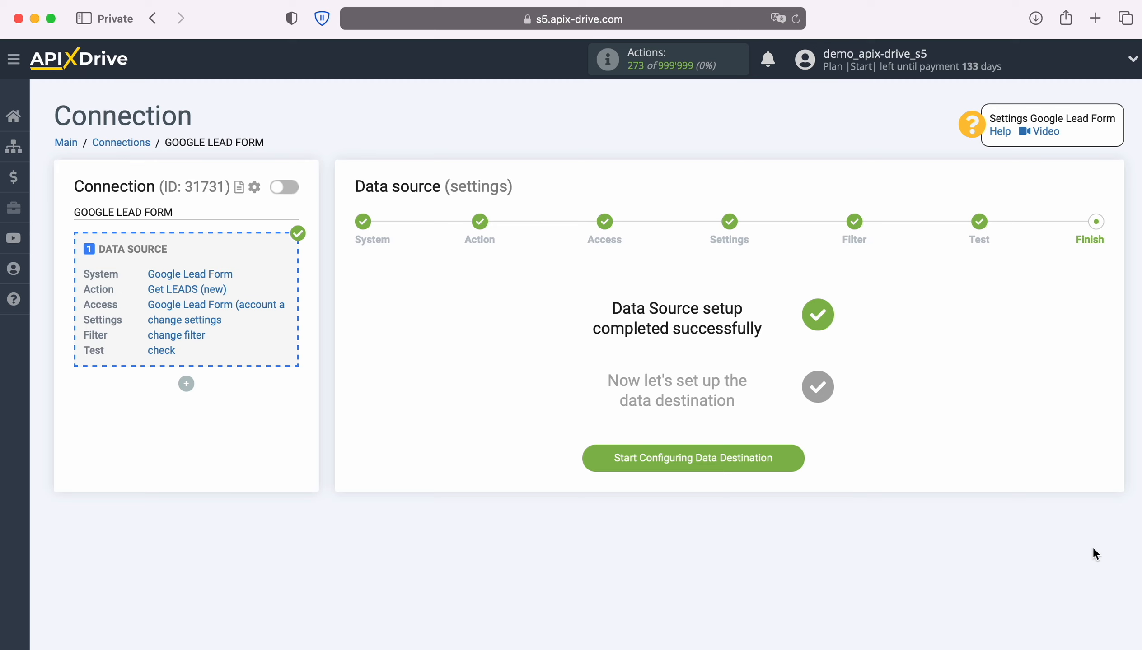
Start configuring the data destination and choose Salesforce CRM as its system.
{"action": "left_click", "coordinate": [796, 458]}
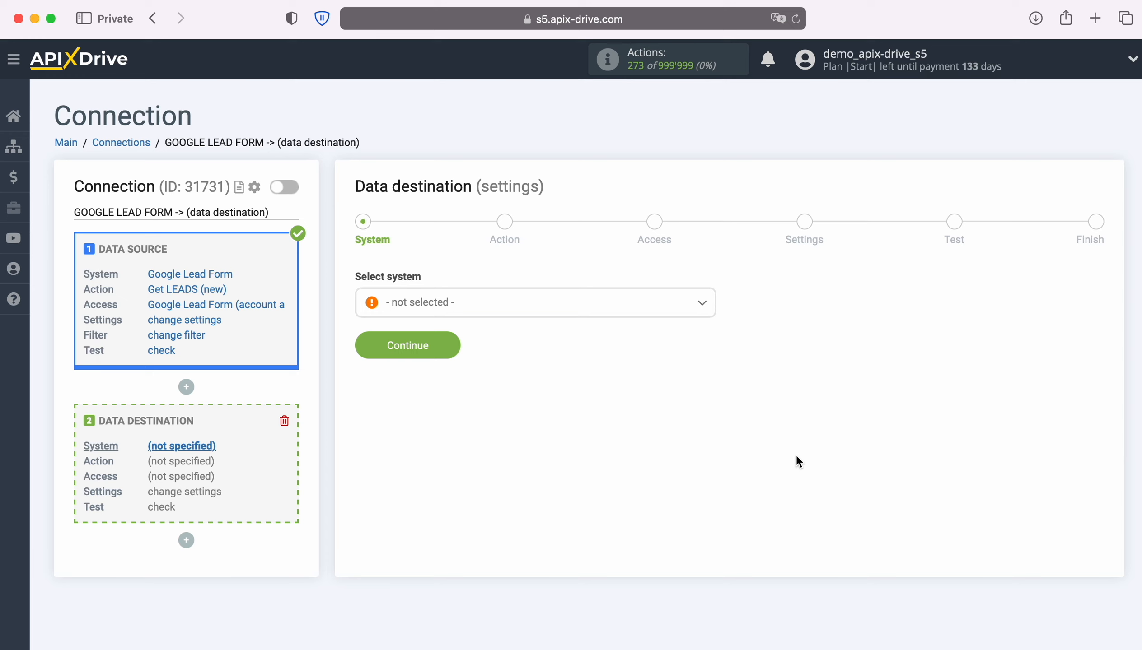
{"action": "left_click", "coordinate": [592, 320]}
{"action": "scroll", "coordinate": [655, 446], "scroll_direction": "down", "scroll_amount": 10}
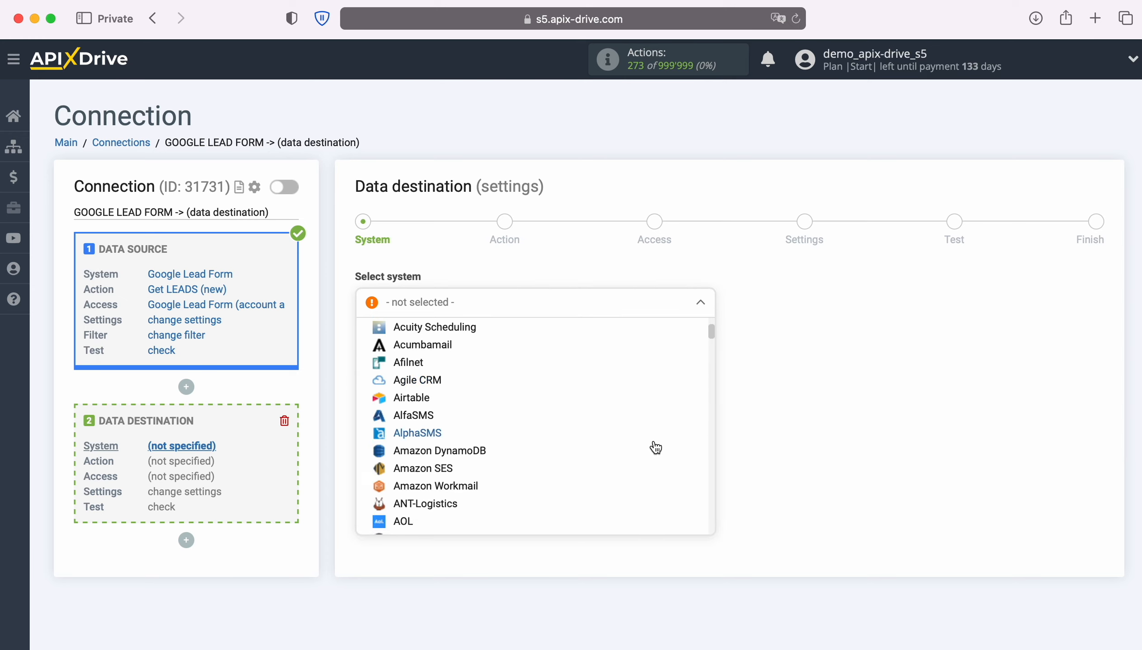
{"action": "scroll", "coordinate": [656, 447], "scroll_direction": "down", "scroll_amount": 15}
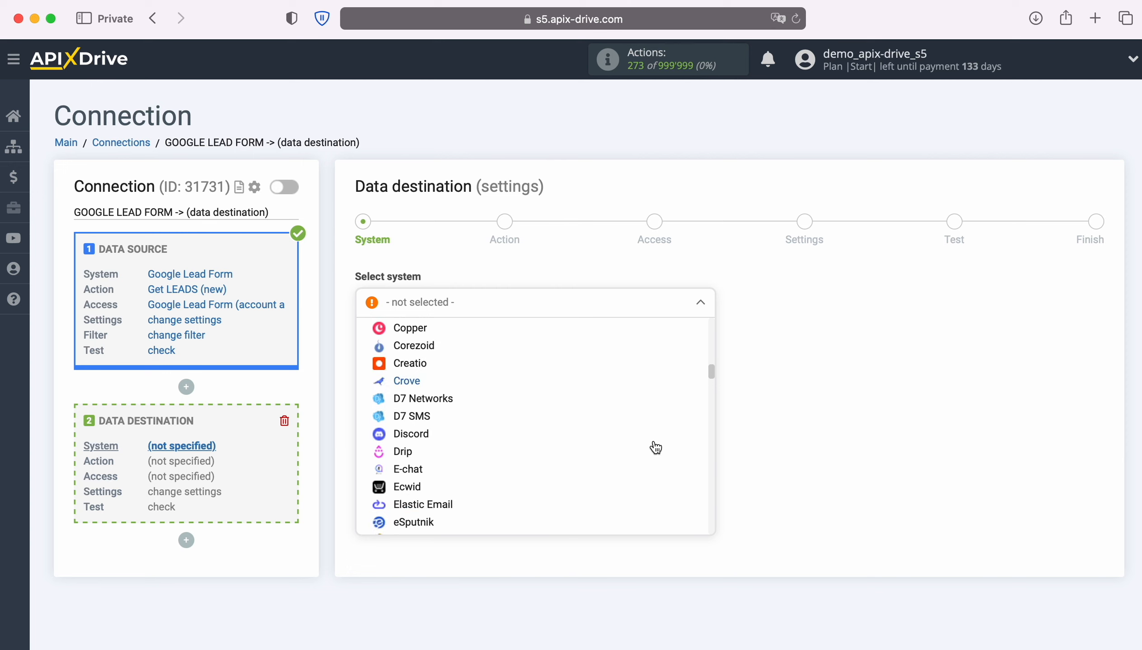
{"action": "scroll", "coordinate": [655, 448], "scroll_direction": "down", "scroll_amount": 15}
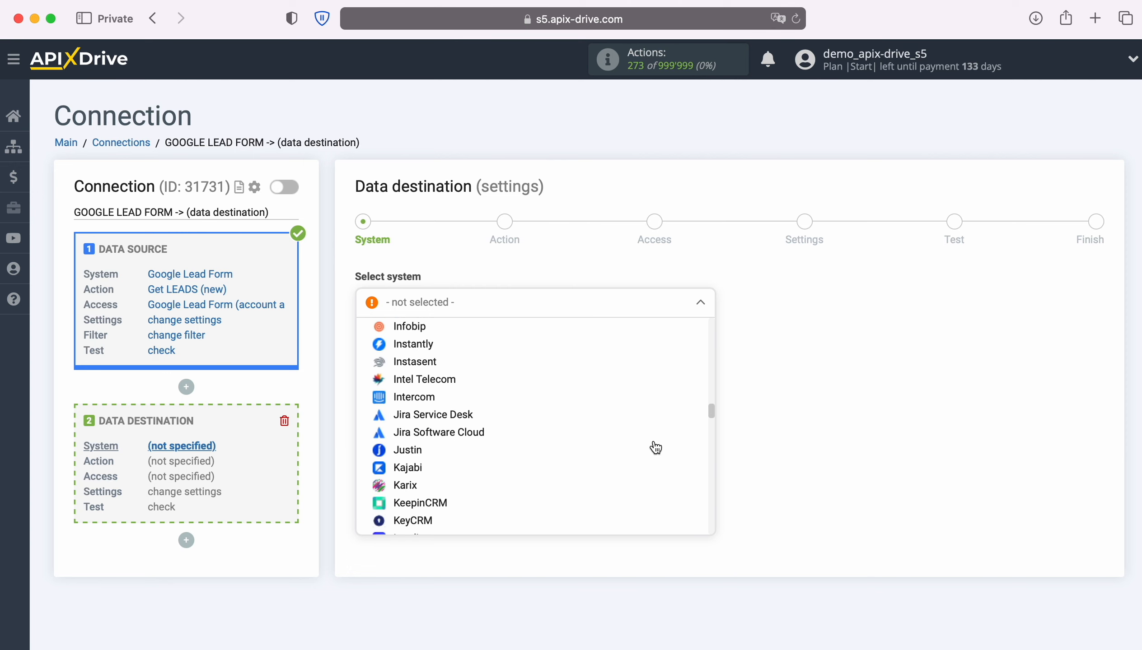
{"action": "scroll", "coordinate": [656, 447], "scroll_direction": "down", "scroll_amount": 15}
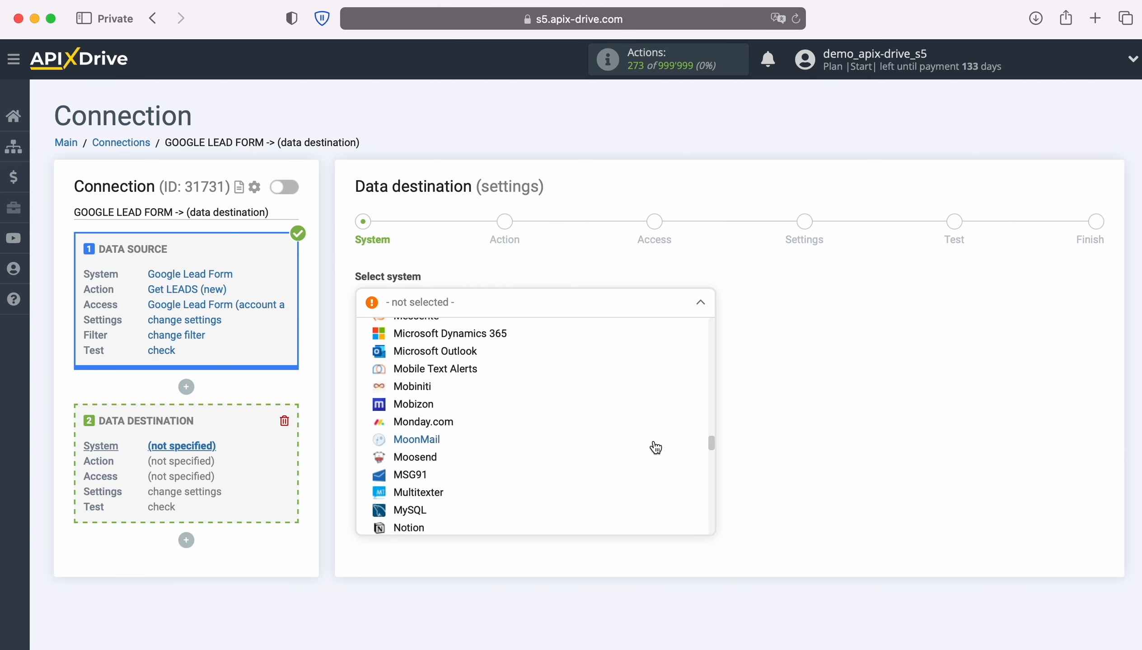
{"action": "scroll", "coordinate": [655, 448], "scroll_direction": "down", "scroll_amount": 5}
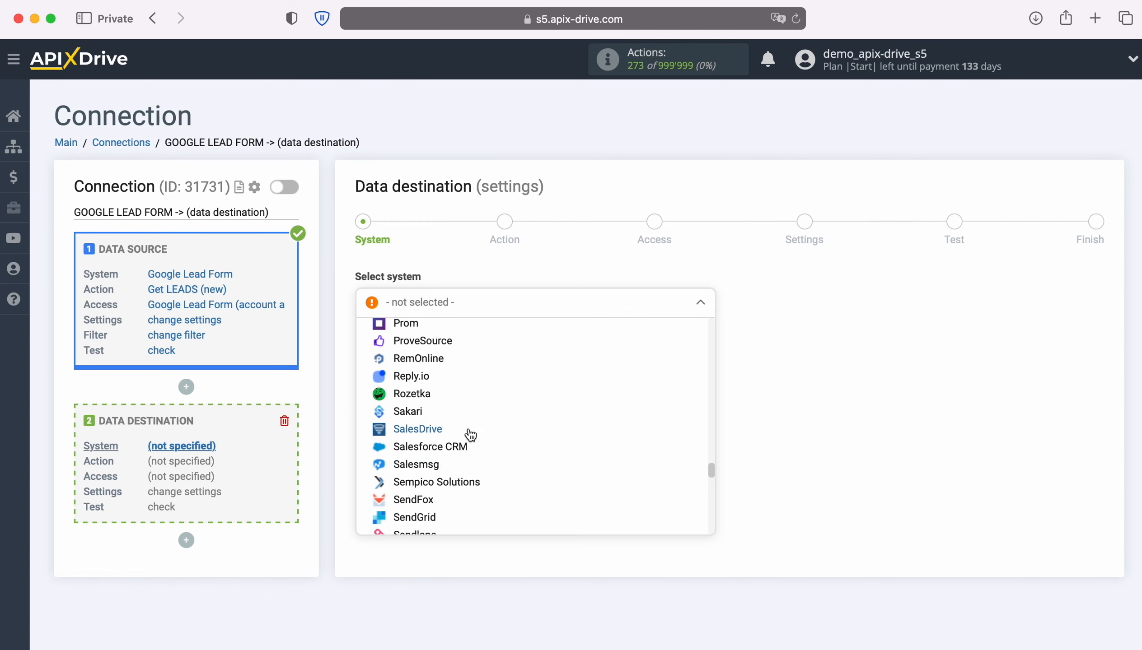
{"action": "left_click", "coordinate": [451, 447]}
{"action": "left_click", "coordinate": [450, 355]}
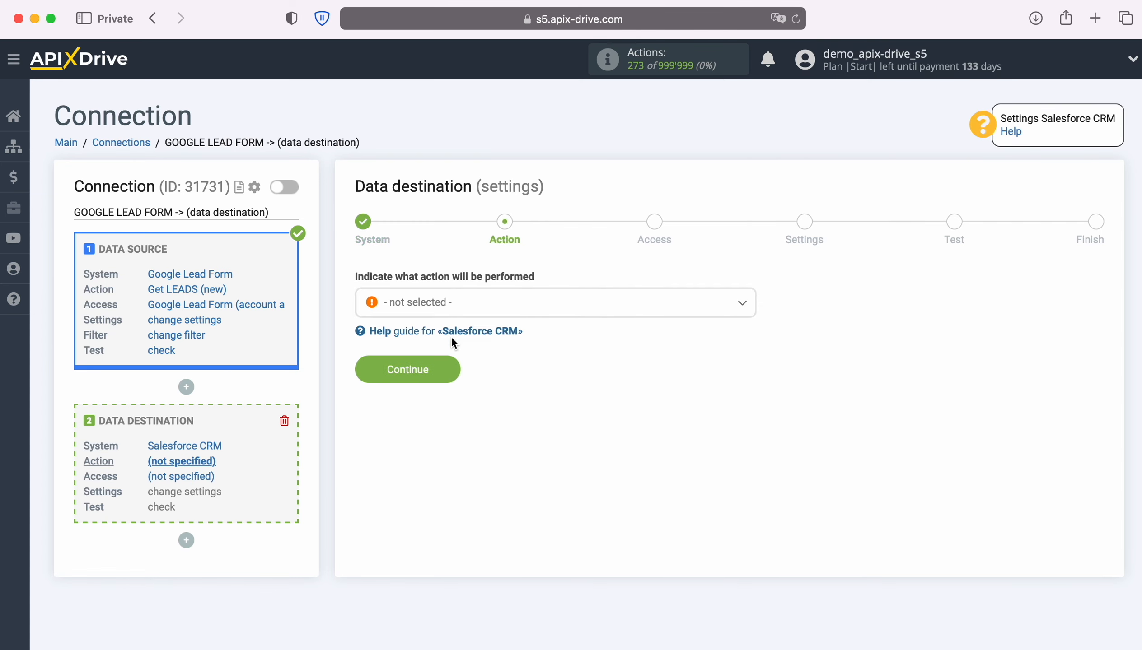
Set the destination action to Create CONTACT and continue to the access stage.
{"action": "left_click", "coordinate": [595, 313]}
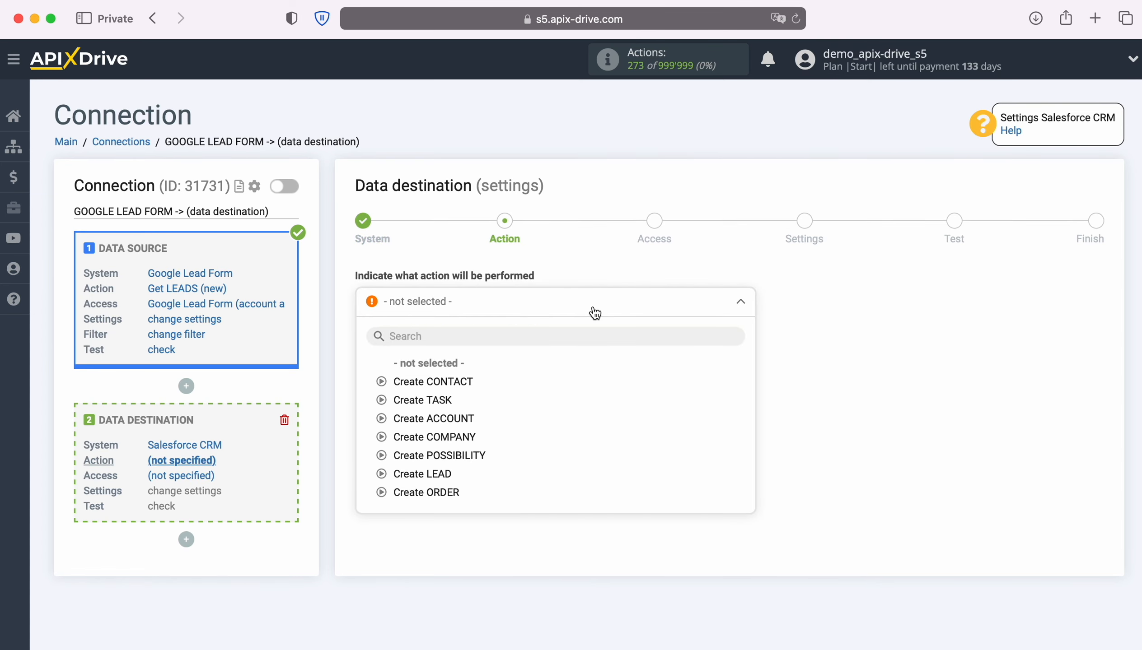
{"action": "left_click", "coordinate": [475, 383]}
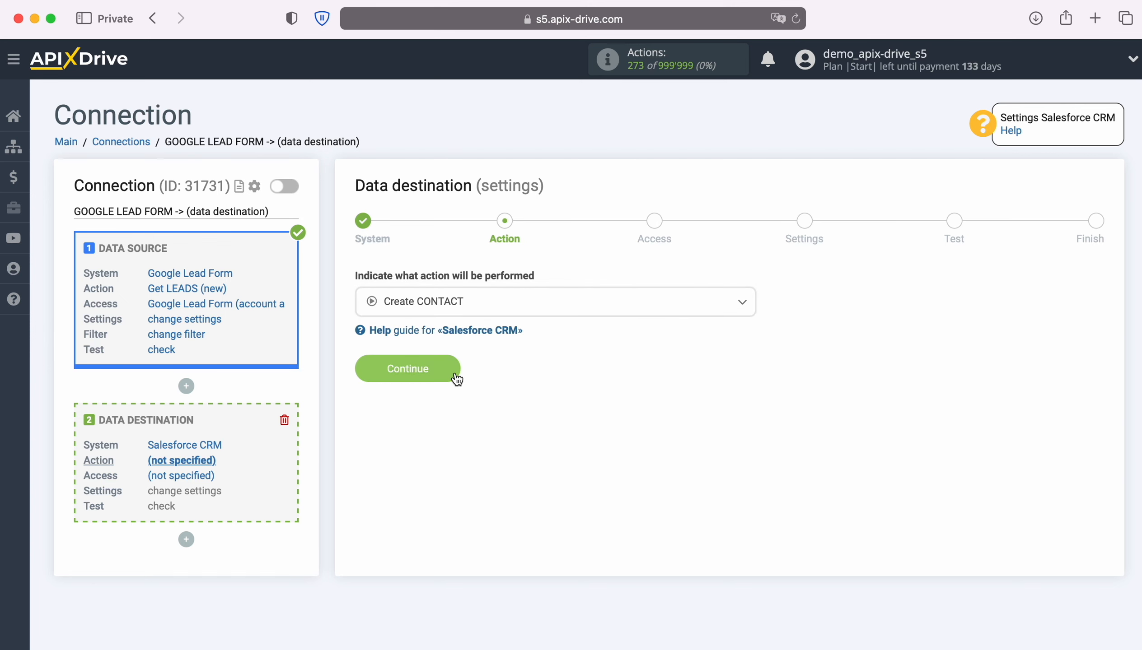
{"action": "left_click", "coordinate": [453, 375]}
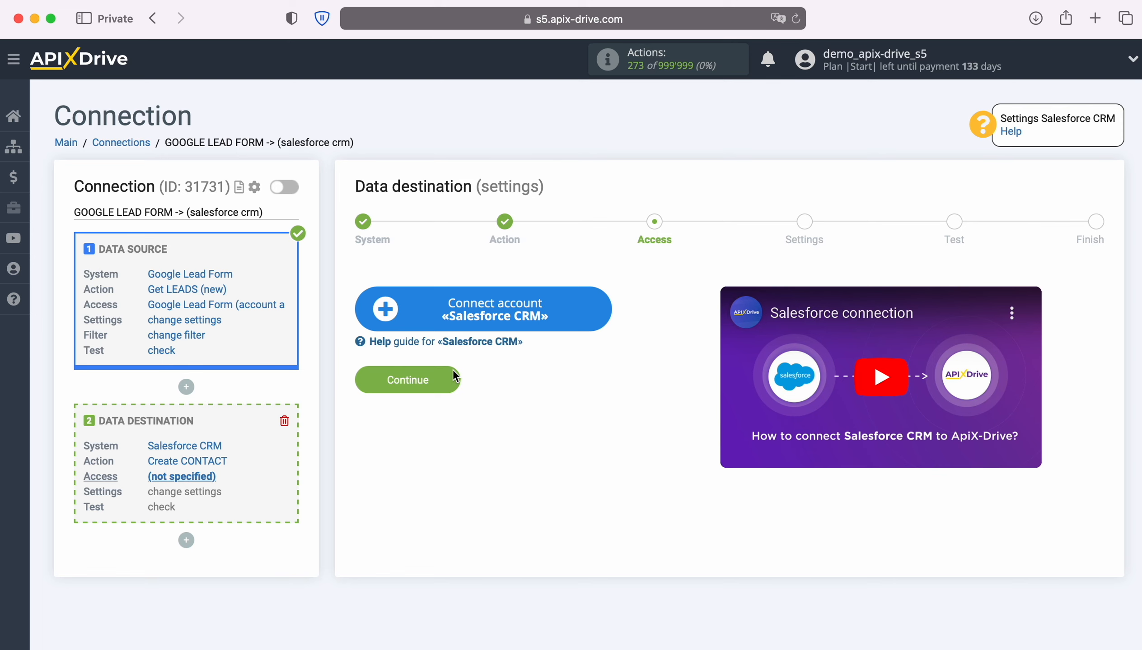
Connect a Salesforce CRM account by logging in with the account's username and password.
{"action": "left_click", "coordinate": [602, 304]}
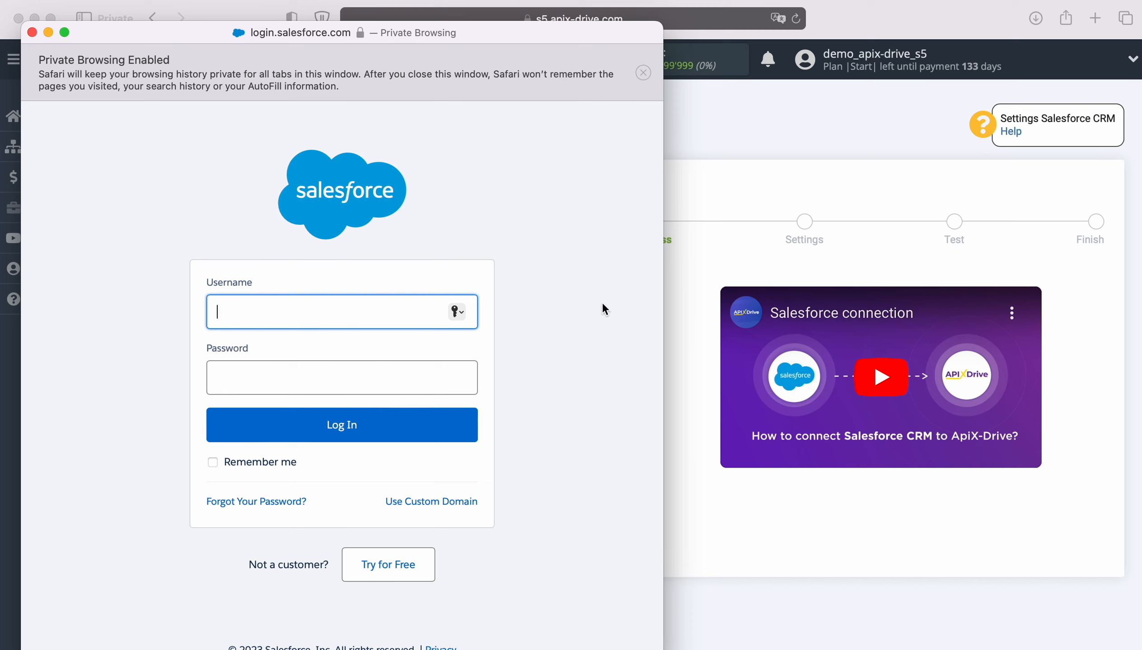
{"action": "right_click", "coordinate": [384, 301]}
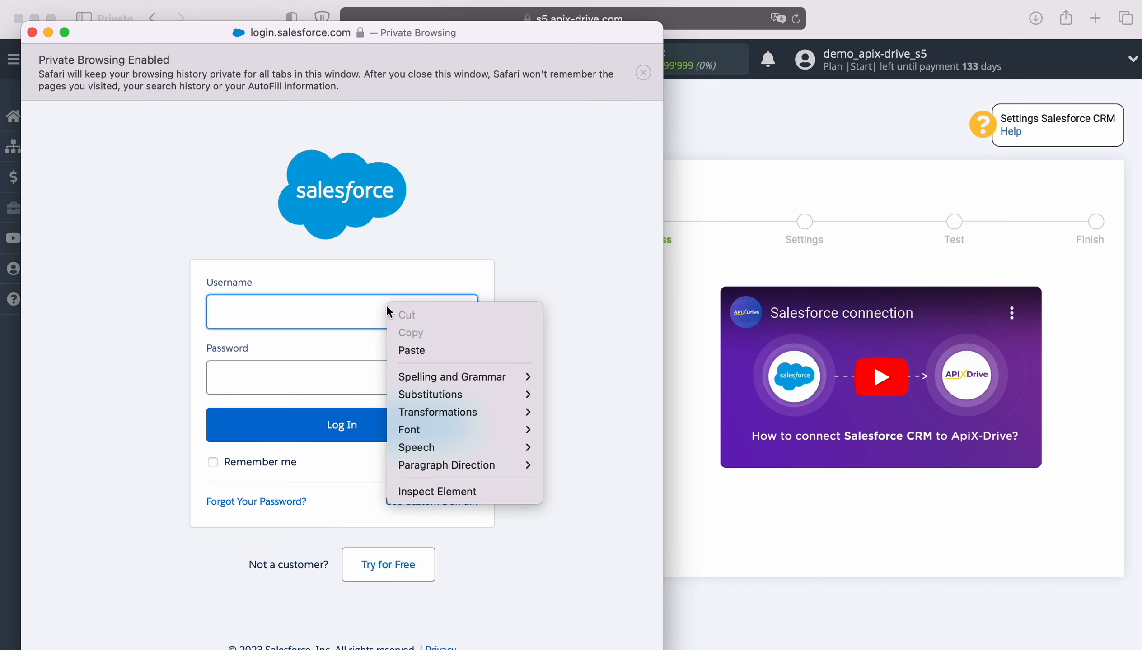
{"action": "left_click", "coordinate": [422, 349]}
{"action": "left_click", "coordinate": [365, 376]}
{"action": "type", "text": "••••••"}
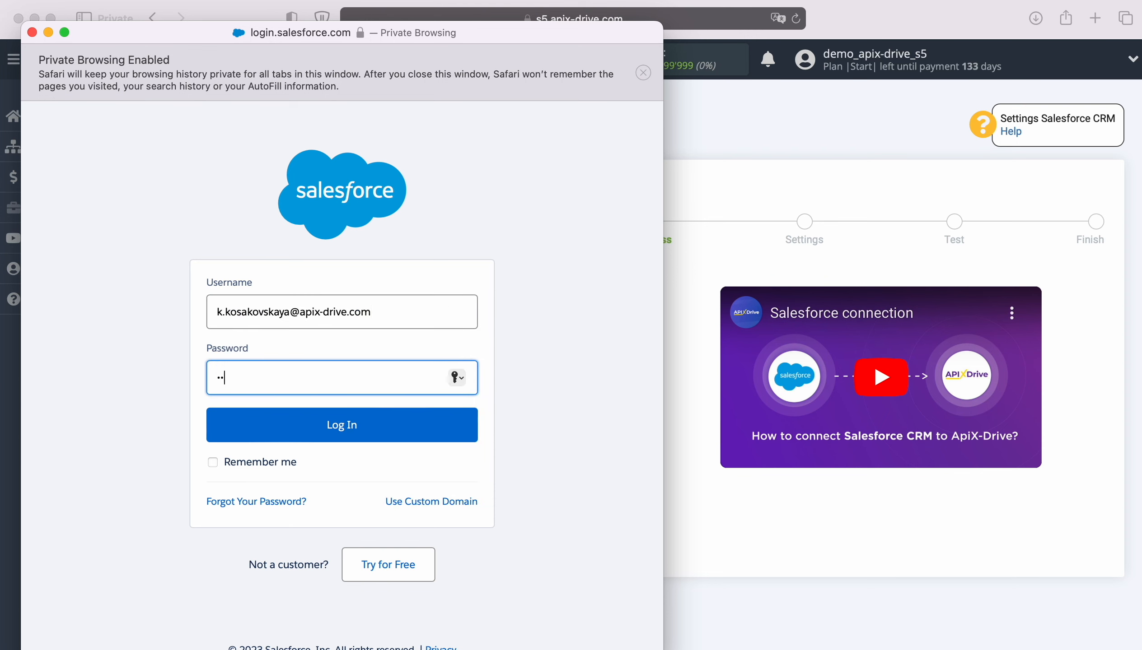
{"action": "type", "text": "••••••"}
{"action": "left_click", "coordinate": [365, 430]}
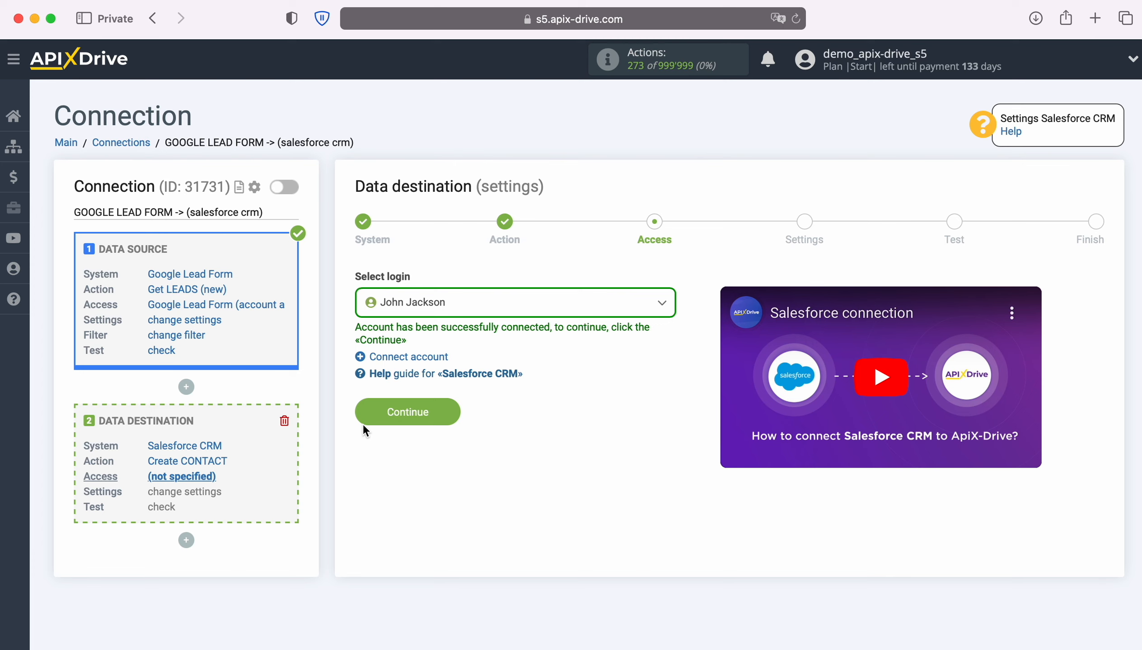
Select the connected Salesforce login for the destination and continue to its field settings.
{"action": "left_click", "coordinate": [551, 307]}
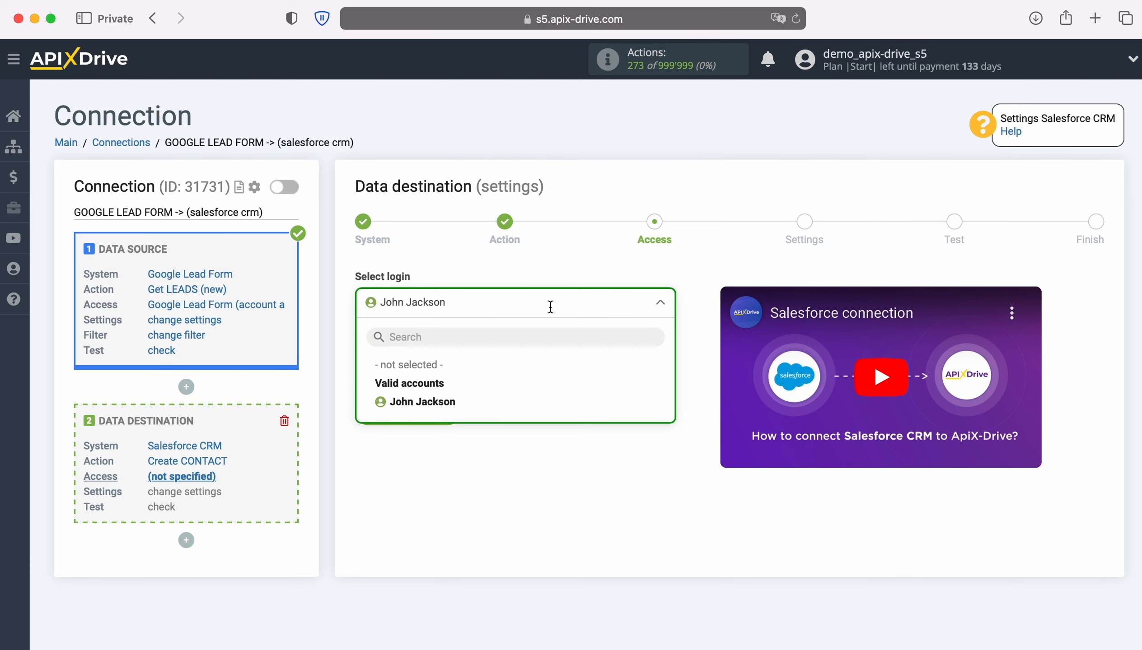
{"action": "left_click", "coordinate": [457, 401]}
{"action": "left_click", "coordinate": [455, 405]}
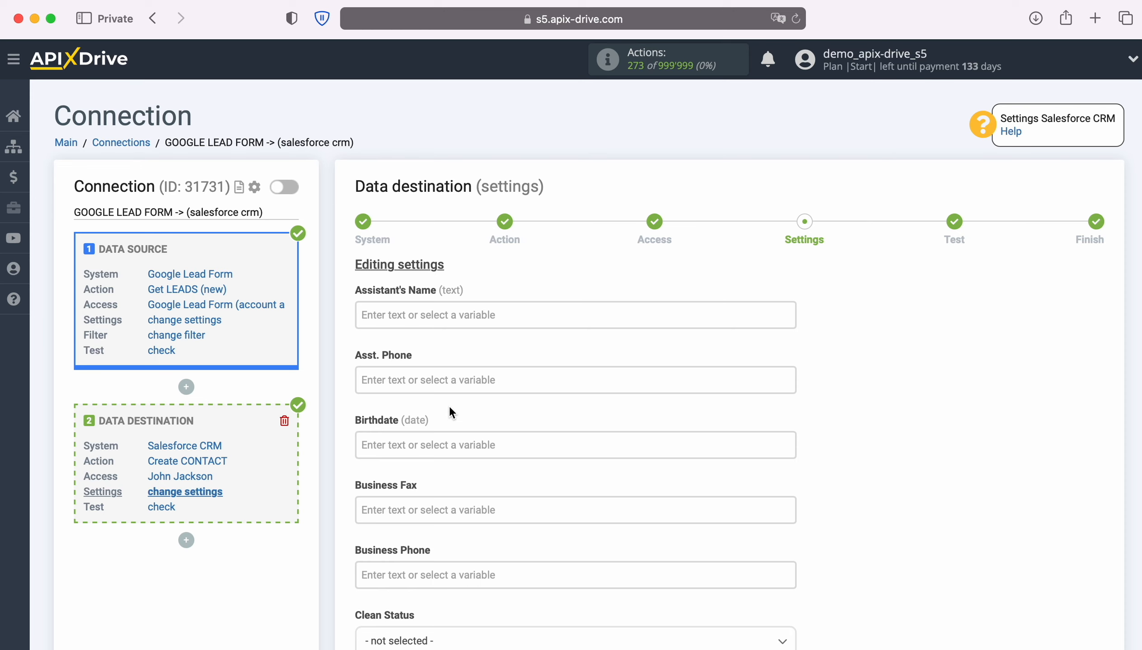
Map the contact's Email field to the User Email variable from the Google Lead Form.
{"action": "scroll", "coordinate": [451, 412], "scroll_direction": "down", "scroll_amount": 10}
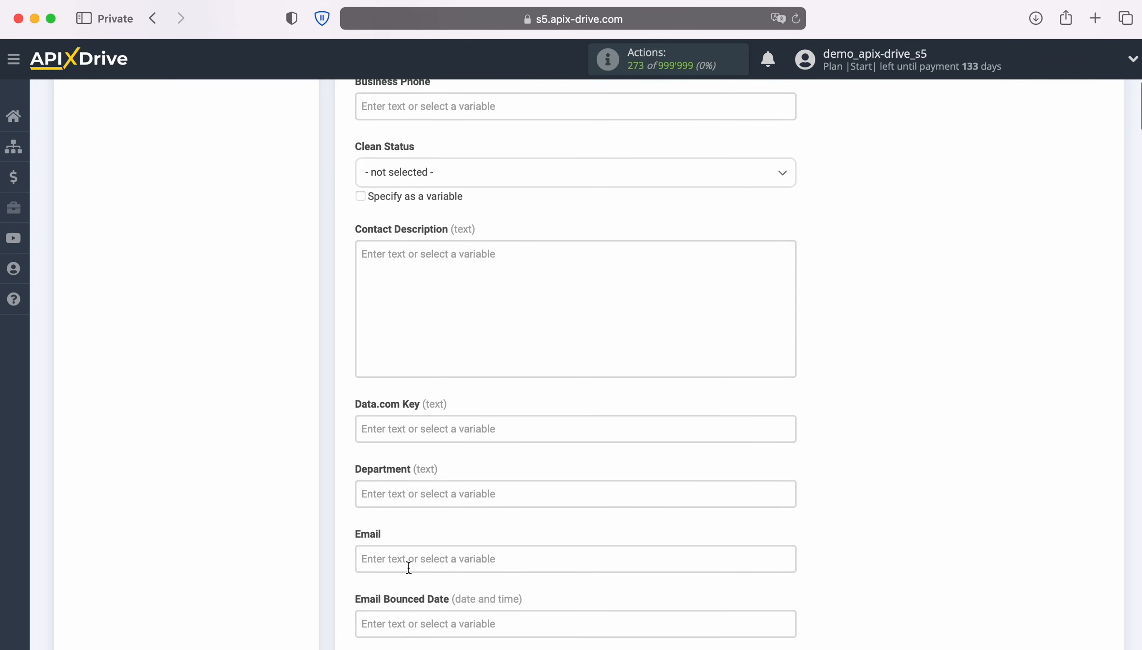
{"action": "left_click", "coordinate": [408, 563]}
{"action": "scroll", "coordinate": [408, 589], "scroll_direction": "down", "scroll_amount": 10}
{"action": "scroll", "coordinate": [665, 408], "scroll_direction": "down", "scroll_amount": 6}
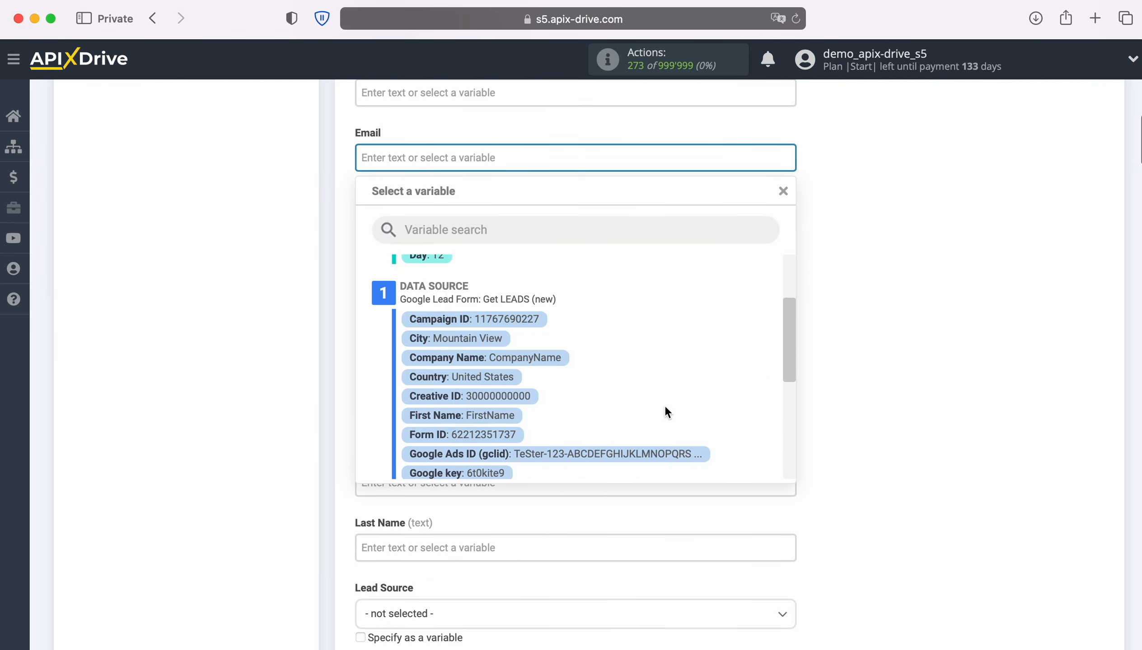
{"action": "scroll", "coordinate": [665, 412], "scroll_direction": "down", "scroll_amount": 4}
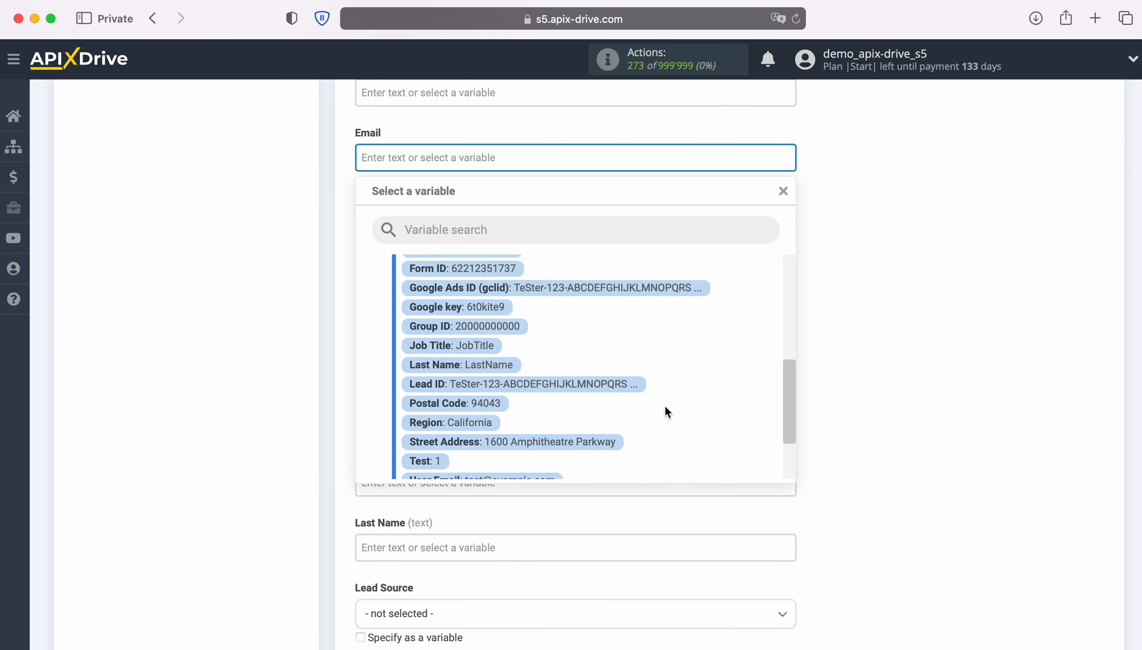
{"action": "left_click", "coordinate": [538, 400]}
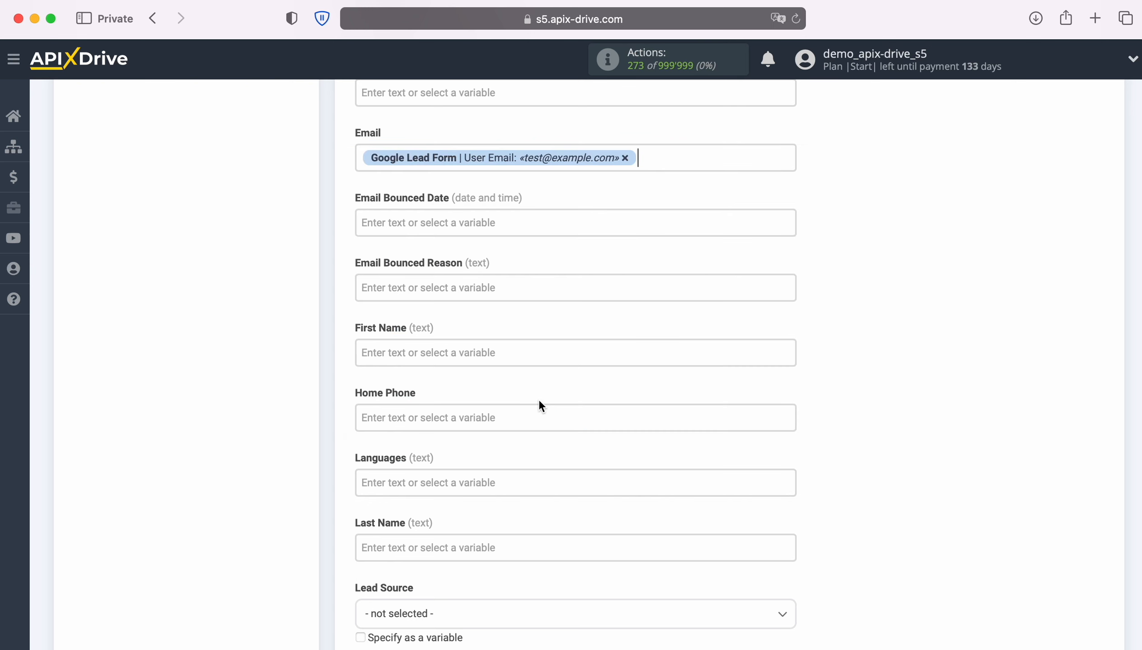
Set the contact's Clean Status to In Sync.
{"action": "scroll", "coordinate": [539, 400], "scroll_direction": "up", "scroll_amount": 8}
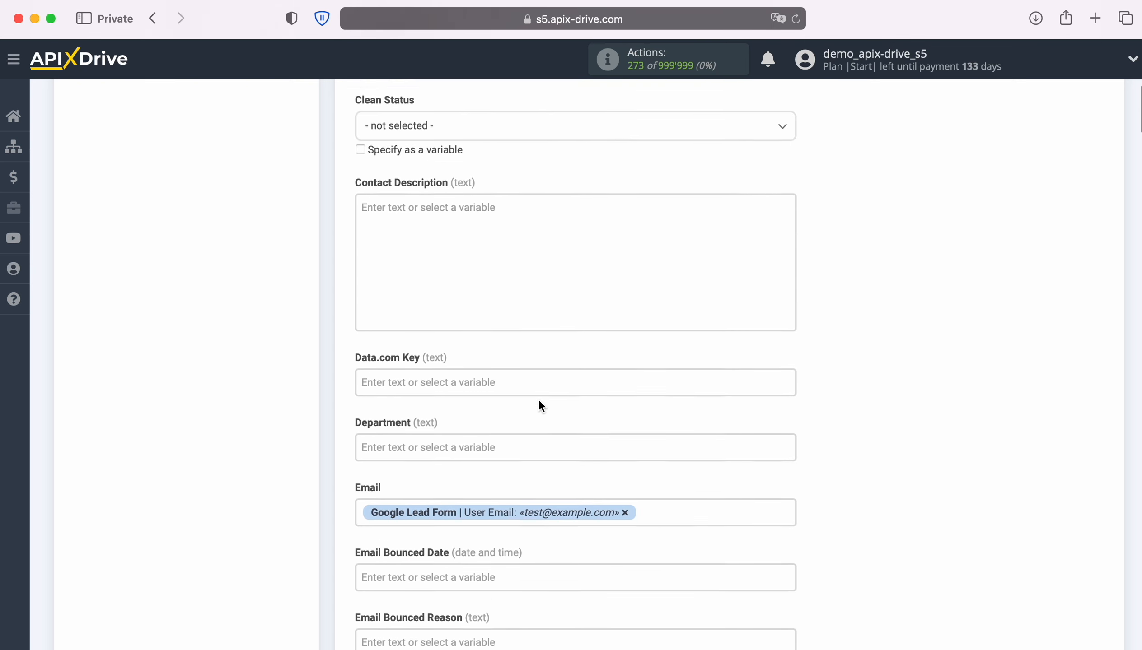
{"action": "scroll", "coordinate": [538, 400], "scroll_direction": "up", "scroll_amount": 2}
{"action": "left_click", "coordinate": [481, 195]}
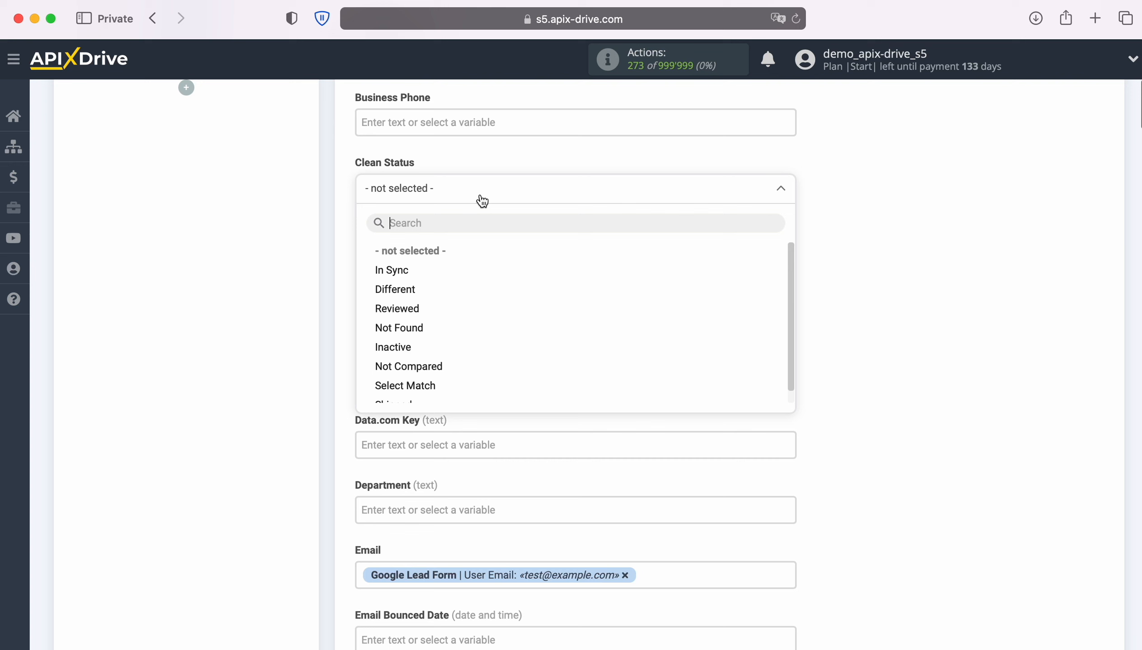
{"action": "left_click", "coordinate": [412, 272]}
Fill the contact's First Name field with the Google Lead Form's First Name variable.
{"action": "scroll", "coordinate": [639, 312], "scroll_direction": "down", "scroll_amount": 10}
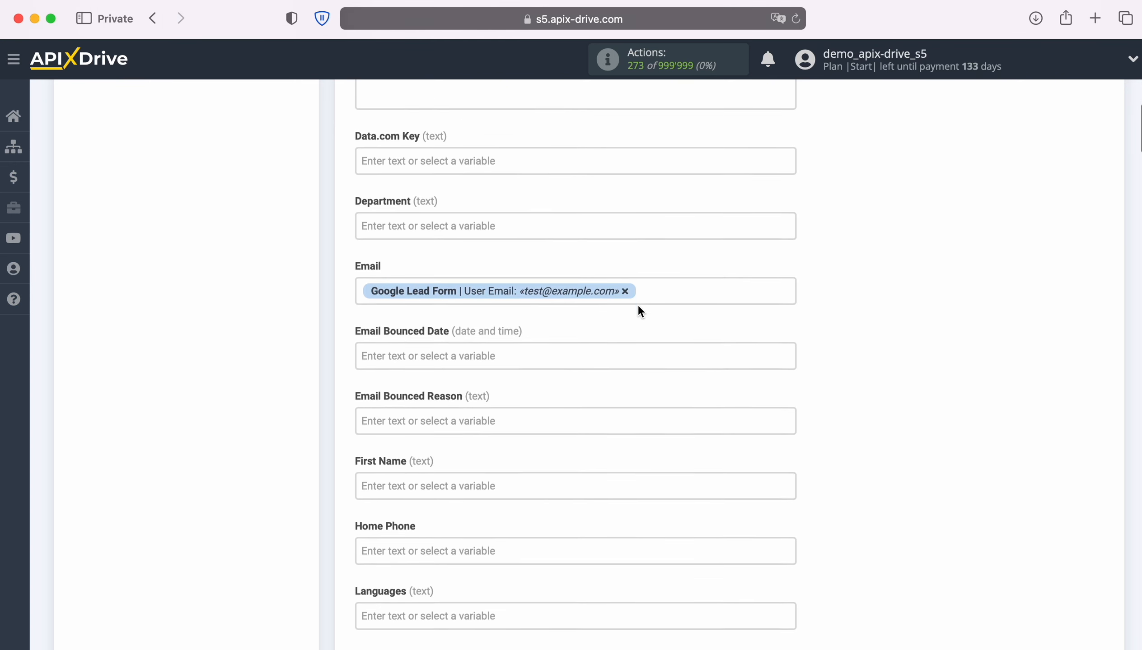
{"action": "left_click", "coordinate": [568, 307]}
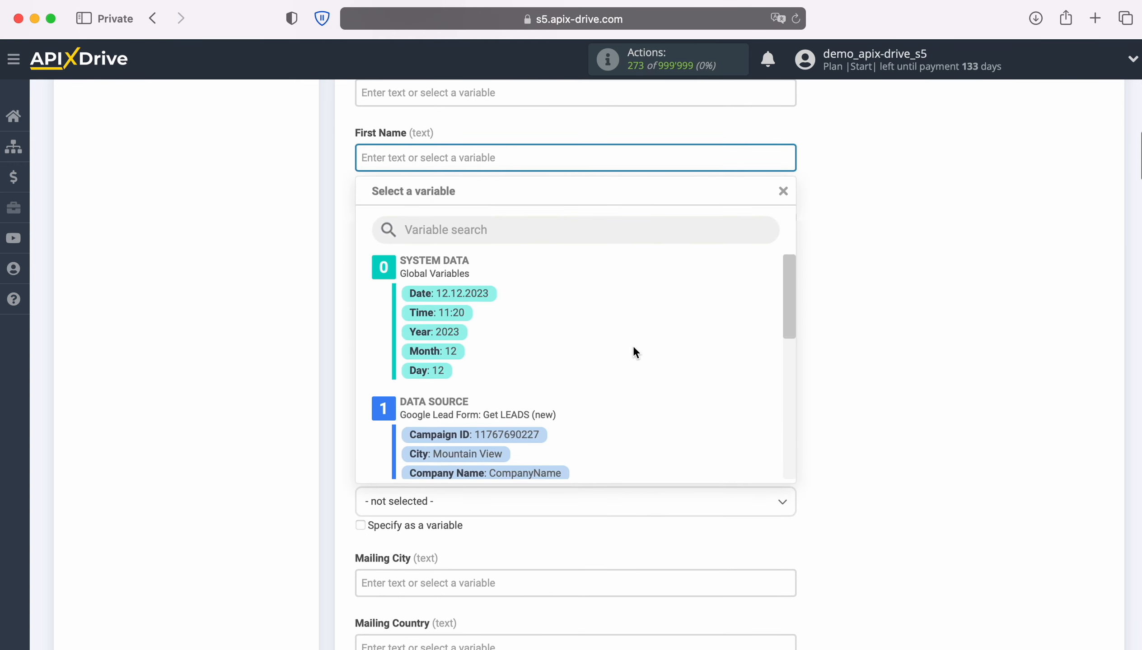
{"action": "scroll", "coordinate": [632, 345], "scroll_direction": "down", "scroll_amount": 3}
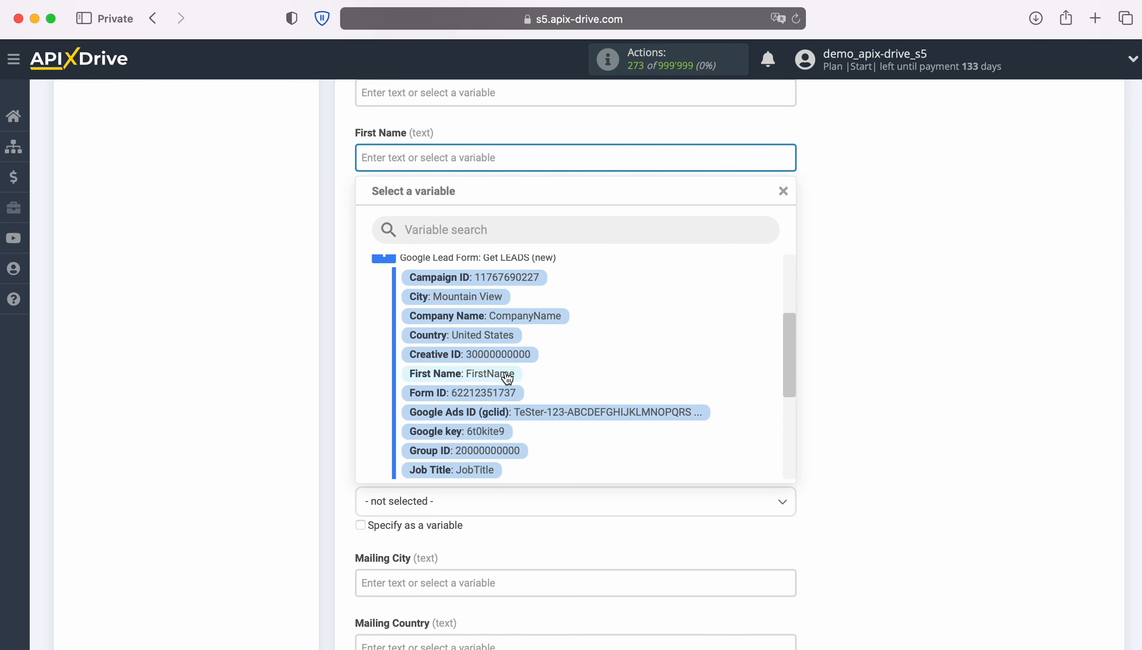
{"action": "left_click", "coordinate": [504, 375]}
Fill the contact's Last Name field with the Google Lead Form's Last Name variable.
{"action": "scroll", "coordinate": [544, 352], "scroll_direction": "down", "scroll_amount": 1}
{"action": "left_click", "coordinate": [520, 308]}
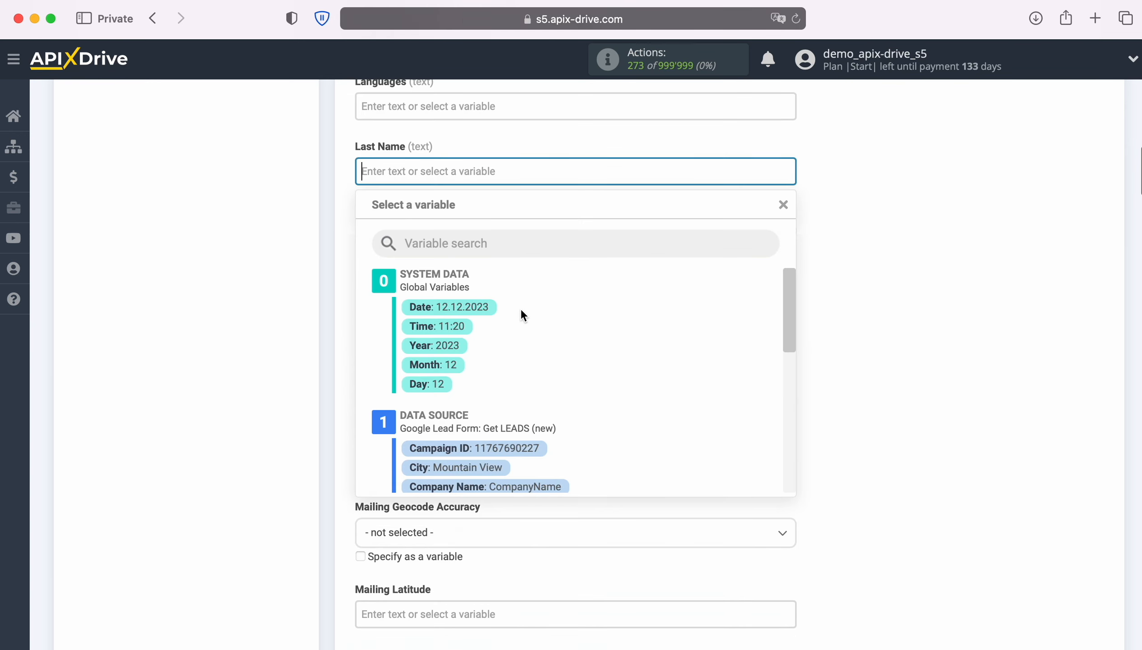
{"action": "scroll", "coordinate": [643, 346], "scroll_direction": "down", "scroll_amount": 2}
{"action": "scroll", "coordinate": [644, 349], "scroll_direction": "down", "scroll_amount": 5}
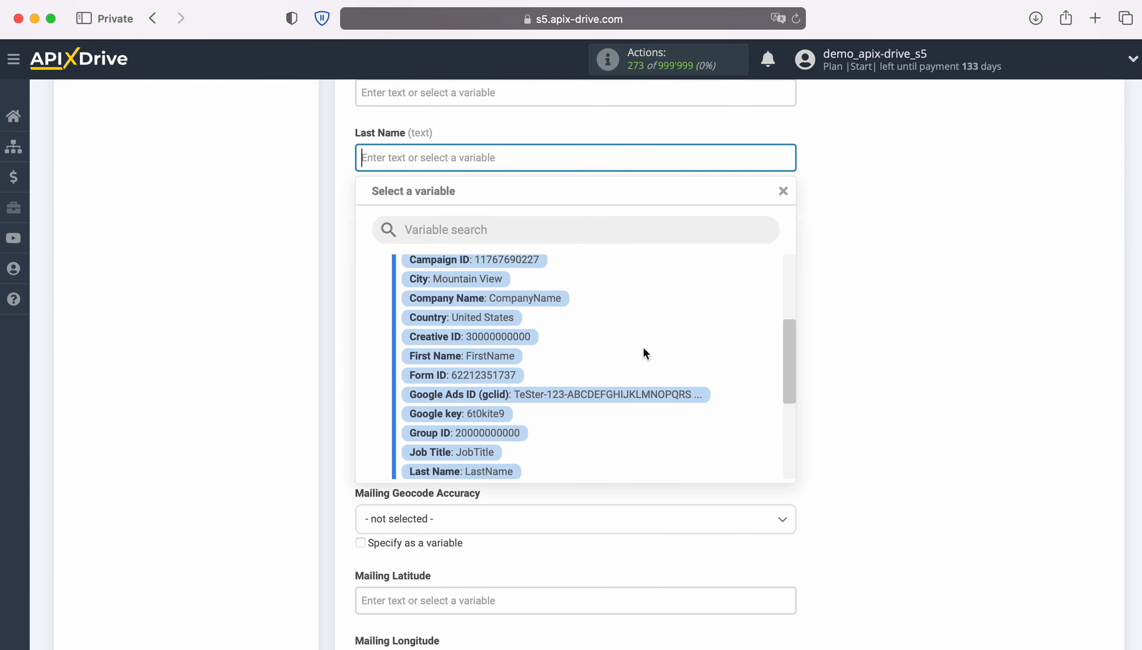
{"action": "left_click", "coordinate": [492, 400]}
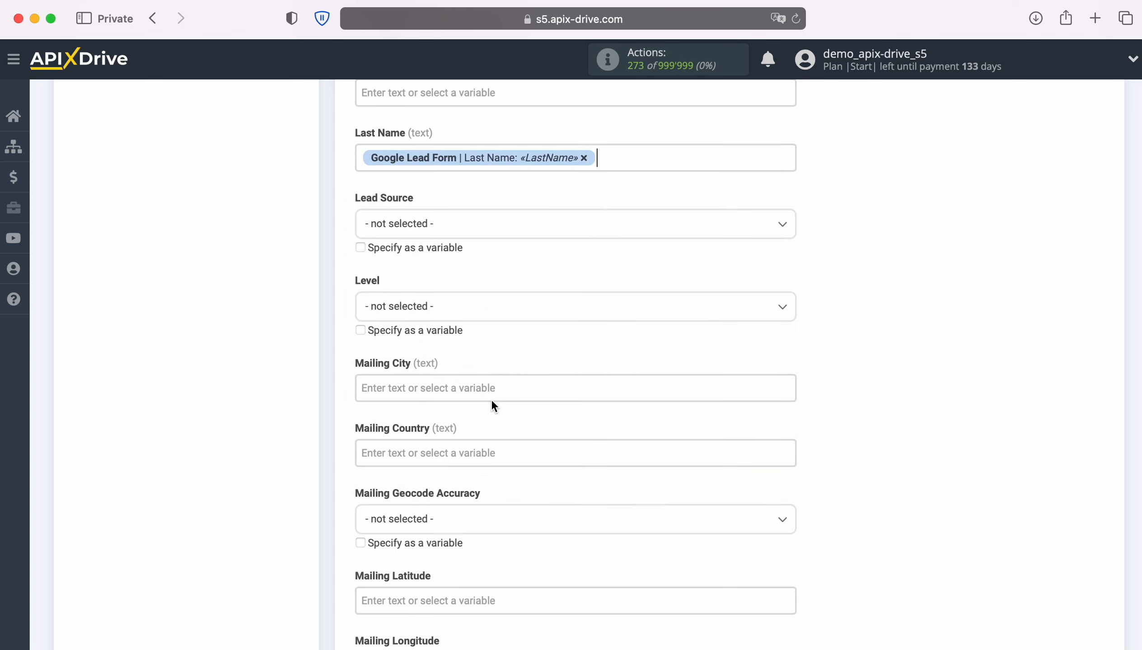
Assign the User Phone variable from the Google Lead Form to the contact's Mobile Phone field.
{"action": "scroll", "coordinate": [556, 382], "scroll_direction": "down", "scroll_amount": 2}
{"action": "scroll", "coordinate": [555, 382], "scroll_direction": "down", "scroll_amount": 5}
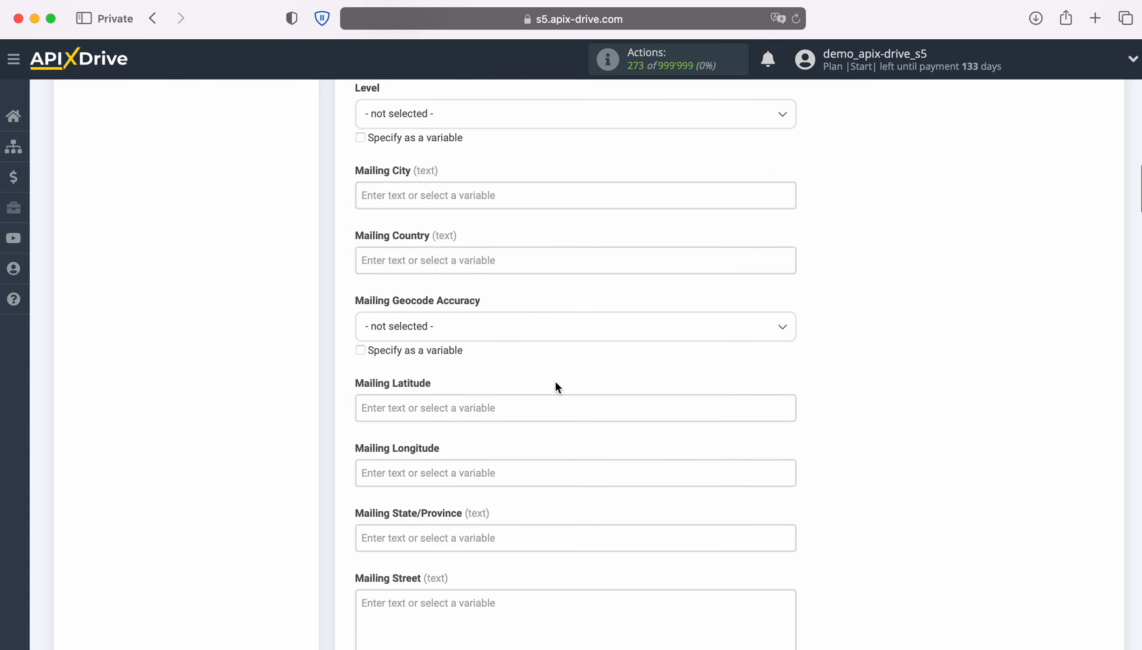
{"action": "scroll", "coordinate": [555, 380], "scroll_direction": "down", "scroll_amount": 7}
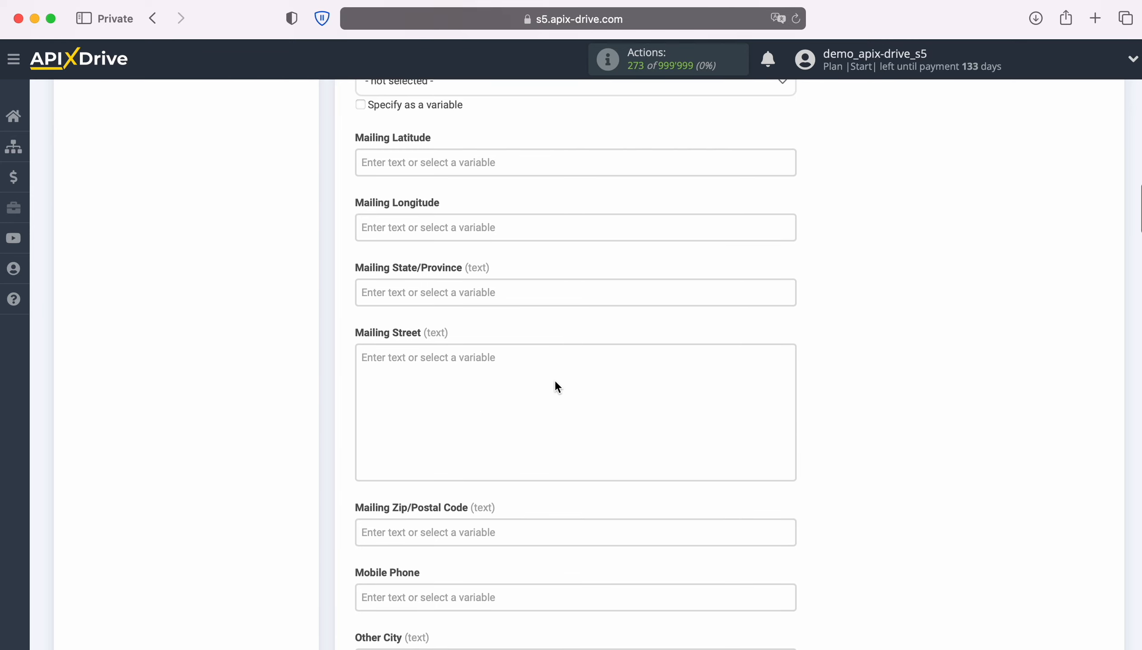
{"action": "scroll", "coordinate": [555, 382], "scroll_direction": "down", "scroll_amount": 3}
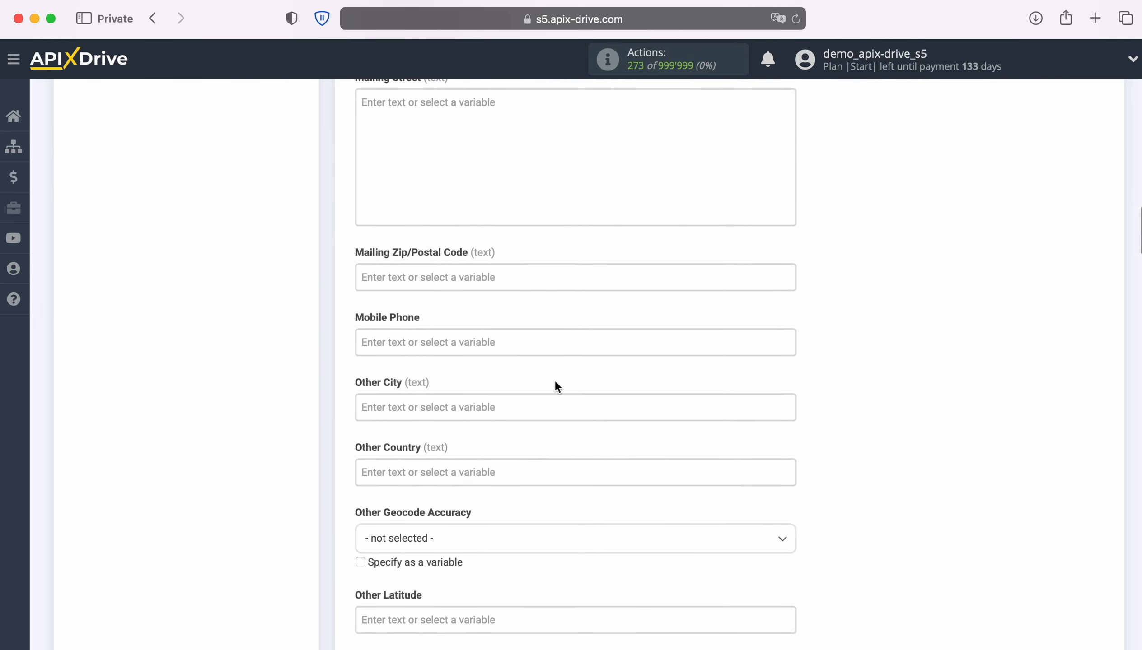
{"action": "left_click", "coordinate": [527, 334]}
{"action": "scroll", "coordinate": [632, 360], "scroll_direction": "down", "scroll_amount": 4}
{"action": "scroll", "coordinate": [648, 356], "scroll_direction": "down", "scroll_amount": 6}
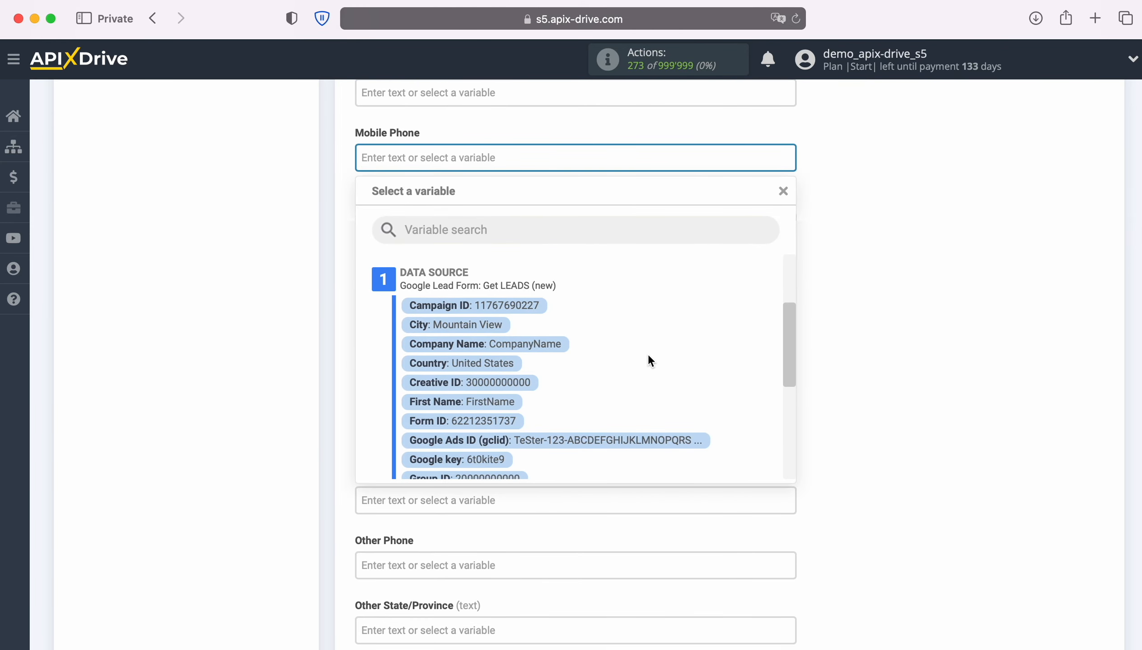
{"action": "scroll", "coordinate": [647, 358], "scroll_direction": "down", "scroll_amount": 3}
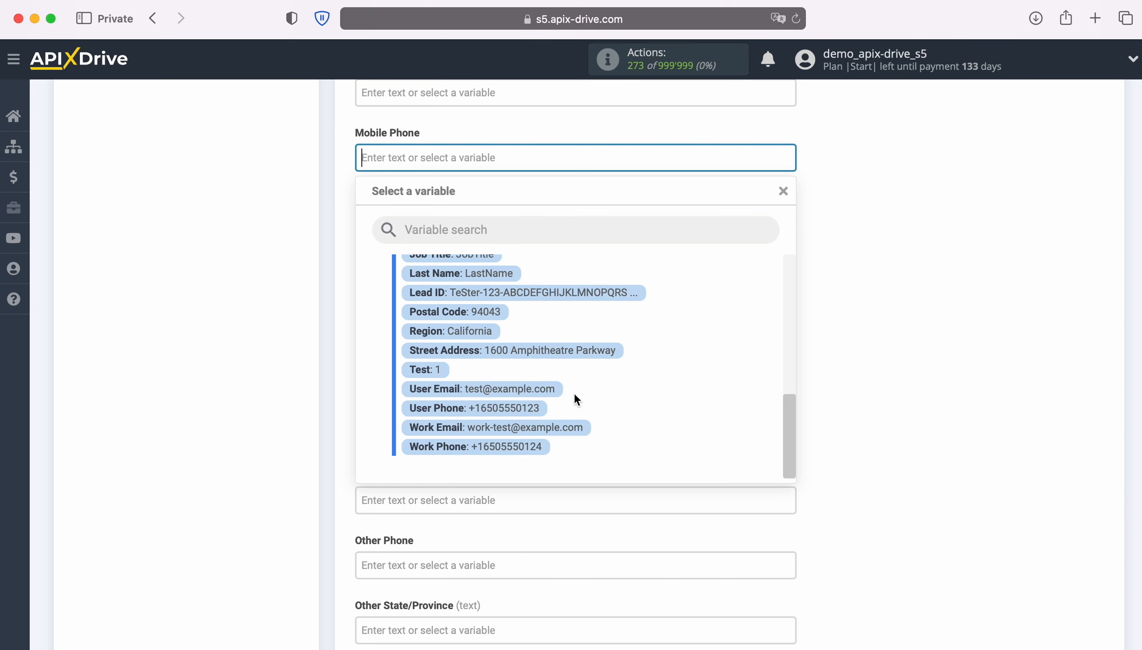
{"action": "left_click", "coordinate": [538, 405]}
{"action": "scroll", "coordinate": [599, 372], "scroll_direction": "down", "scroll_amount": 5}
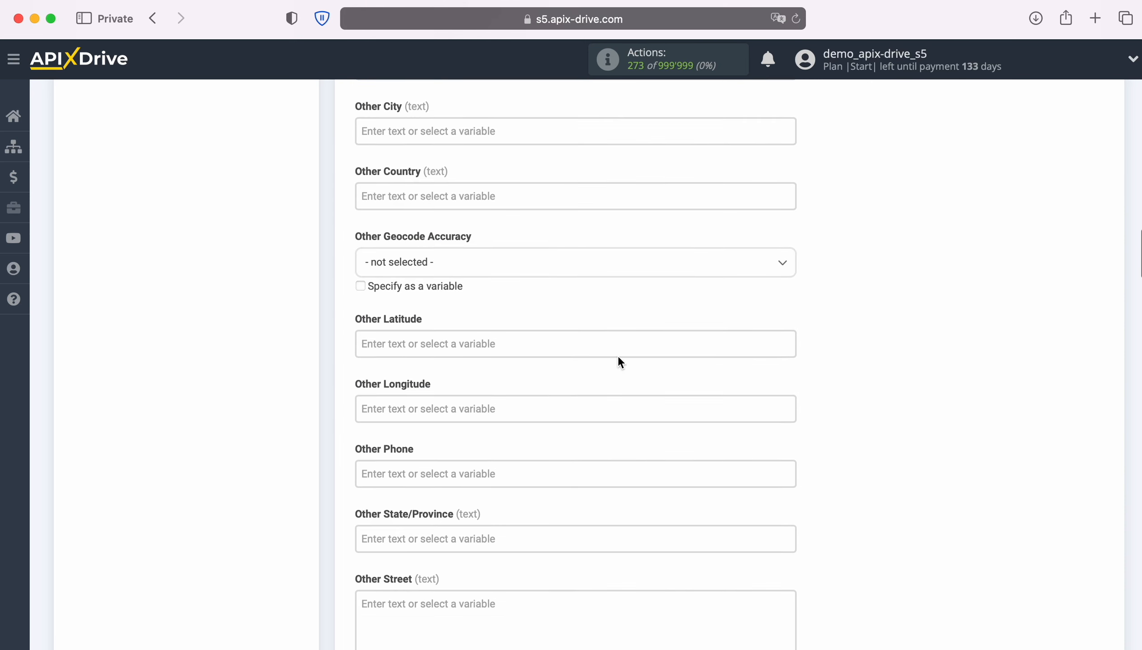
{"action": "scroll", "coordinate": [617, 355], "scroll_direction": "down", "scroll_amount": 3}
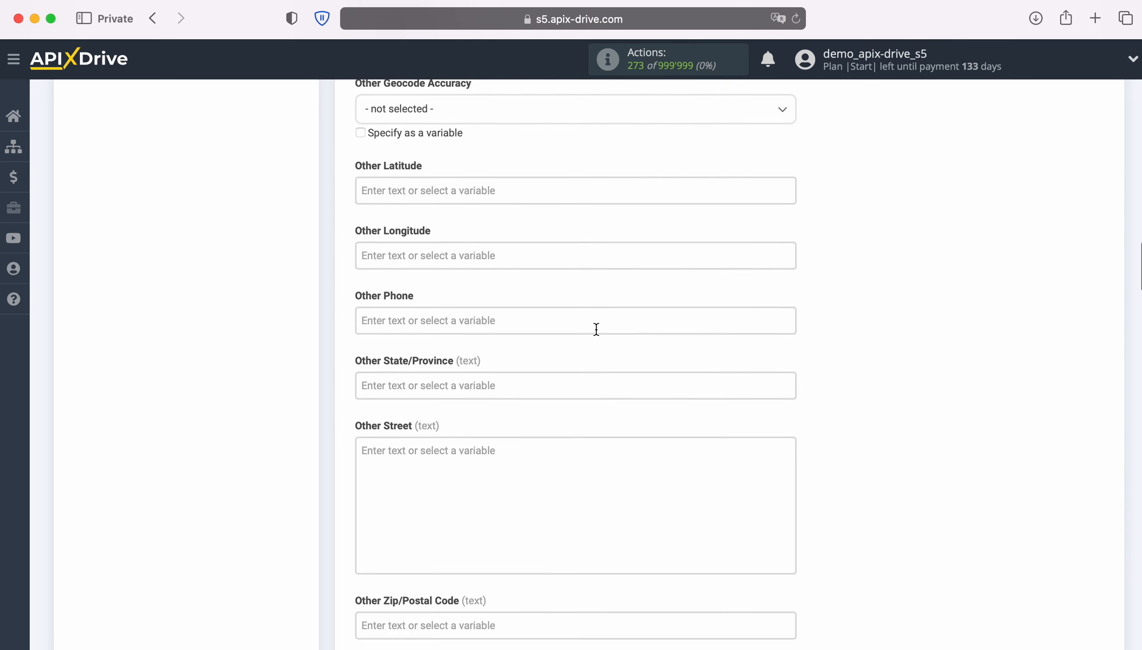
Assign the Google Lead Form's User Phone variable to the contact's Other Phone field.
{"action": "left_click", "coordinate": [596, 328]}
{"action": "scroll", "coordinate": [663, 376], "scroll_direction": "down", "scroll_amount": 6}
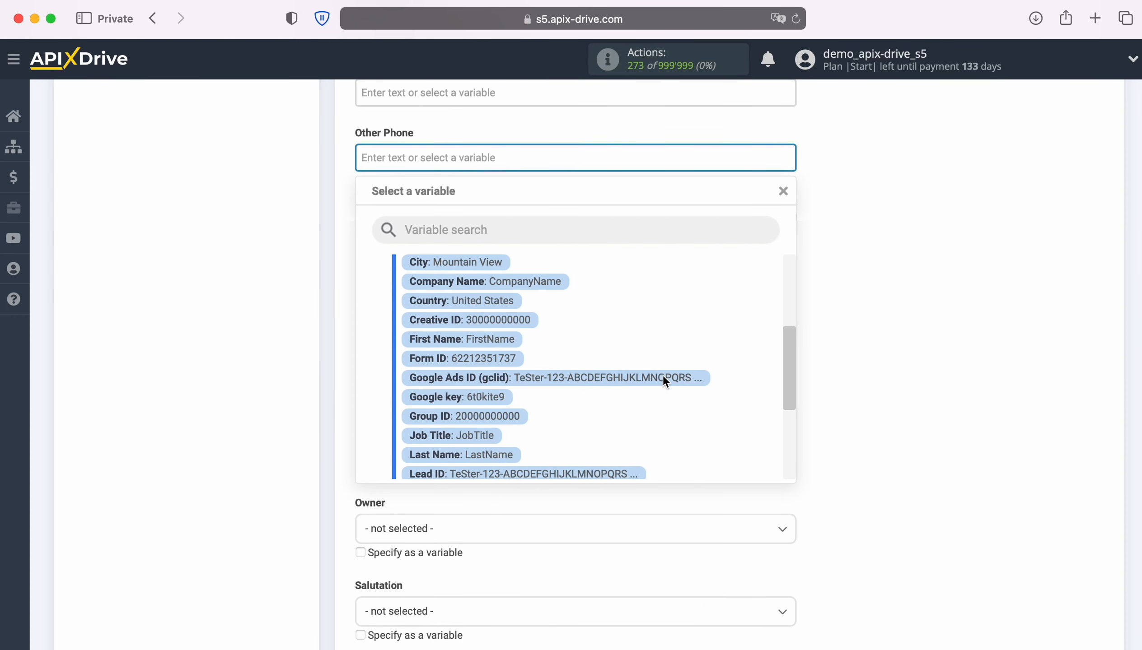
{"action": "scroll", "coordinate": [663, 375], "scroll_direction": "down", "scroll_amount": 2}
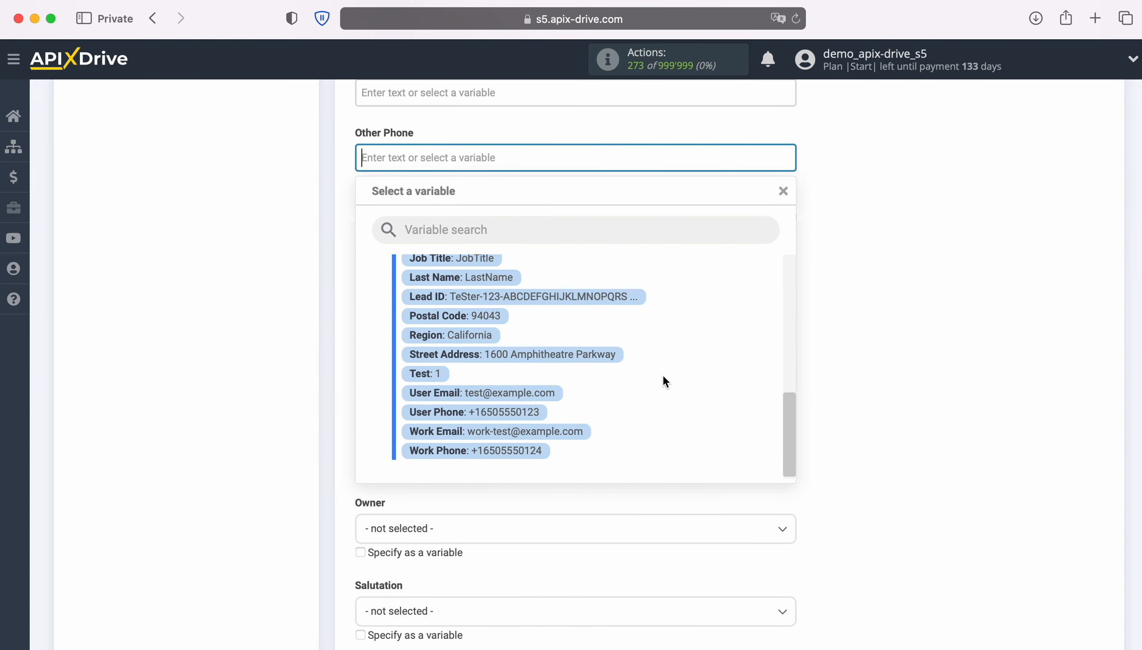
{"action": "left_click", "coordinate": [528, 413]}
Fill the contact's Title with "New Lead from Google Lead Form" followed by the Google Lead Form's First Name and Last Name variables.
{"action": "scroll", "coordinate": [669, 358], "scroll_direction": "down", "scroll_amount": 7}
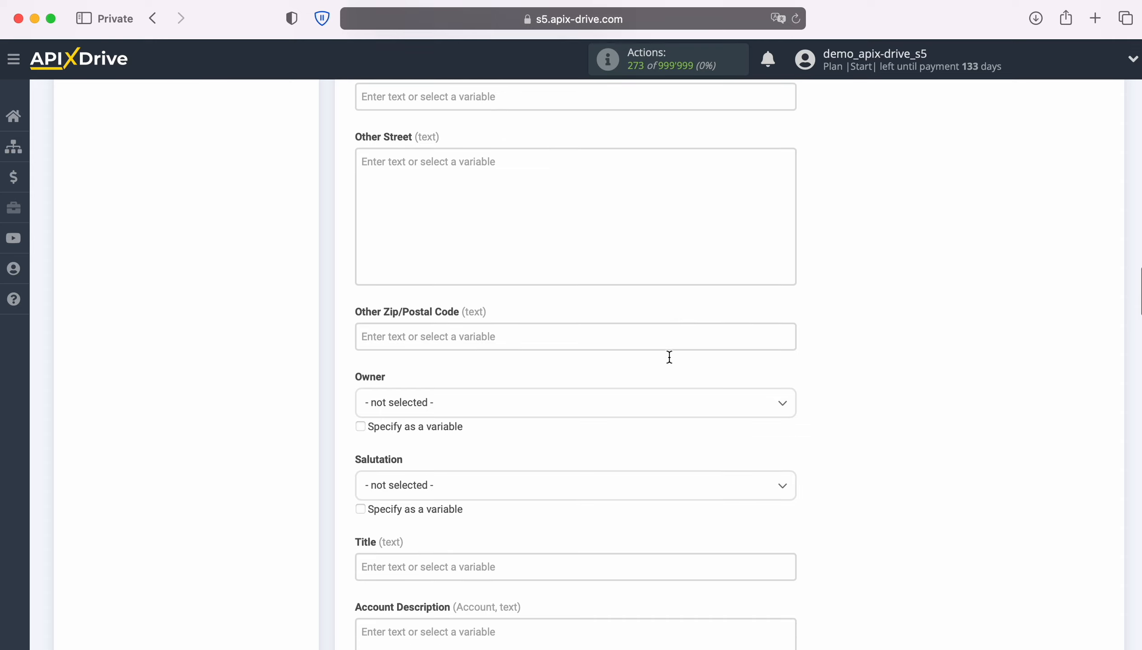
{"action": "scroll", "coordinate": [669, 359], "scroll_direction": "down", "scroll_amount": 2}
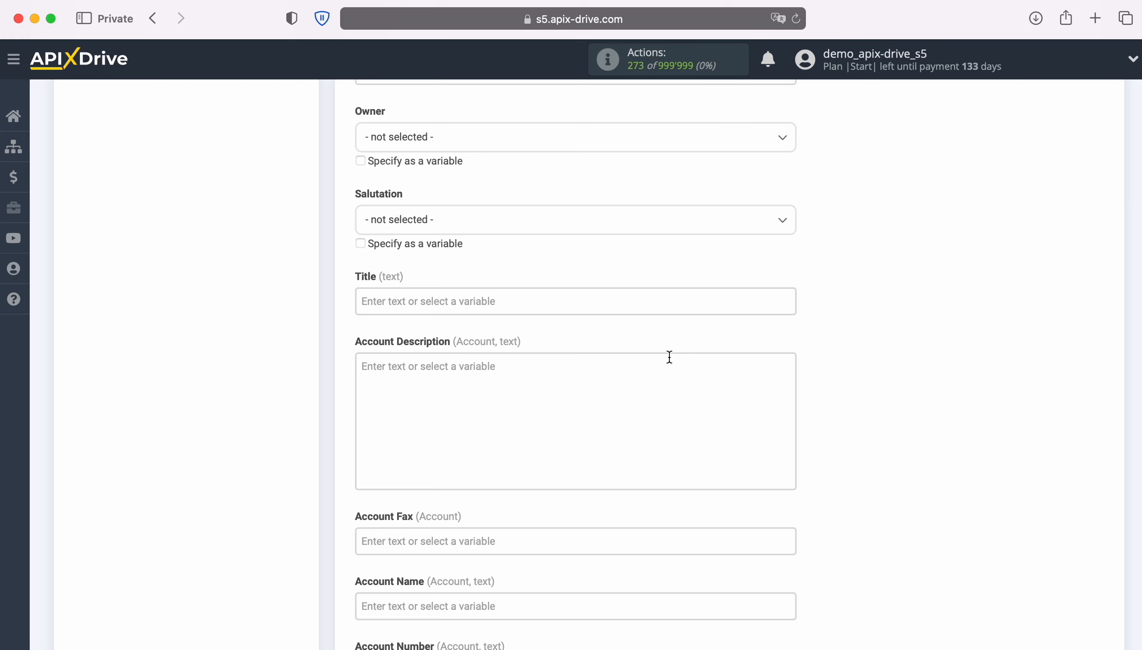
{"action": "left_click", "coordinate": [526, 301]}
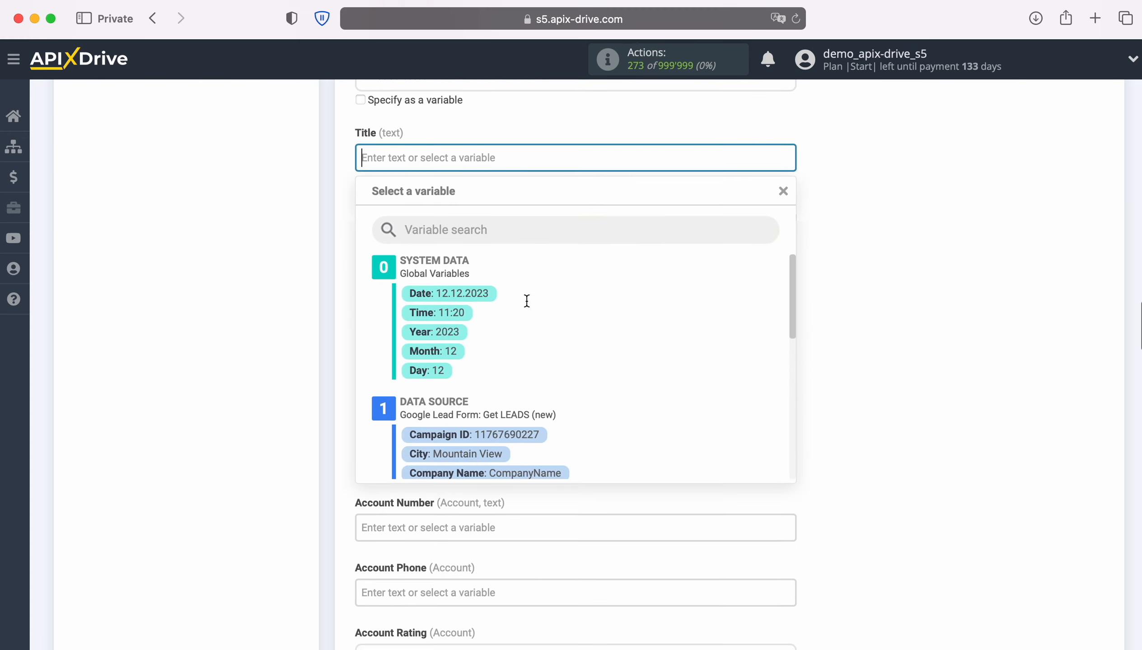
{"action": "type", "text": "New Lead "}
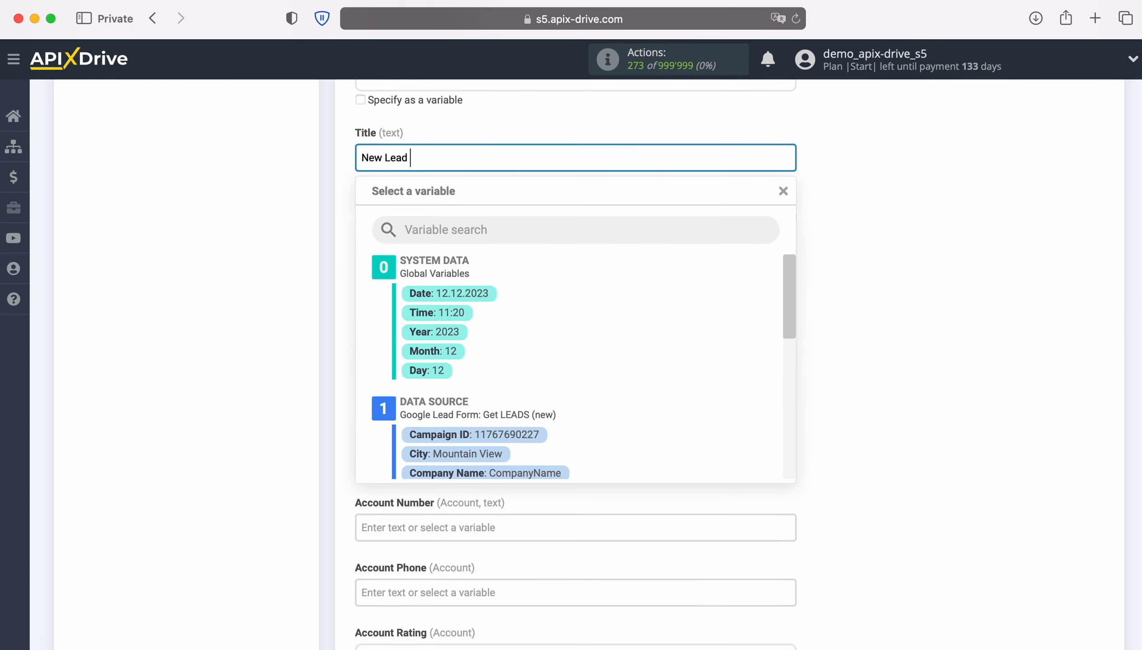
{"action": "type", "text": "from Google Lead Form"}
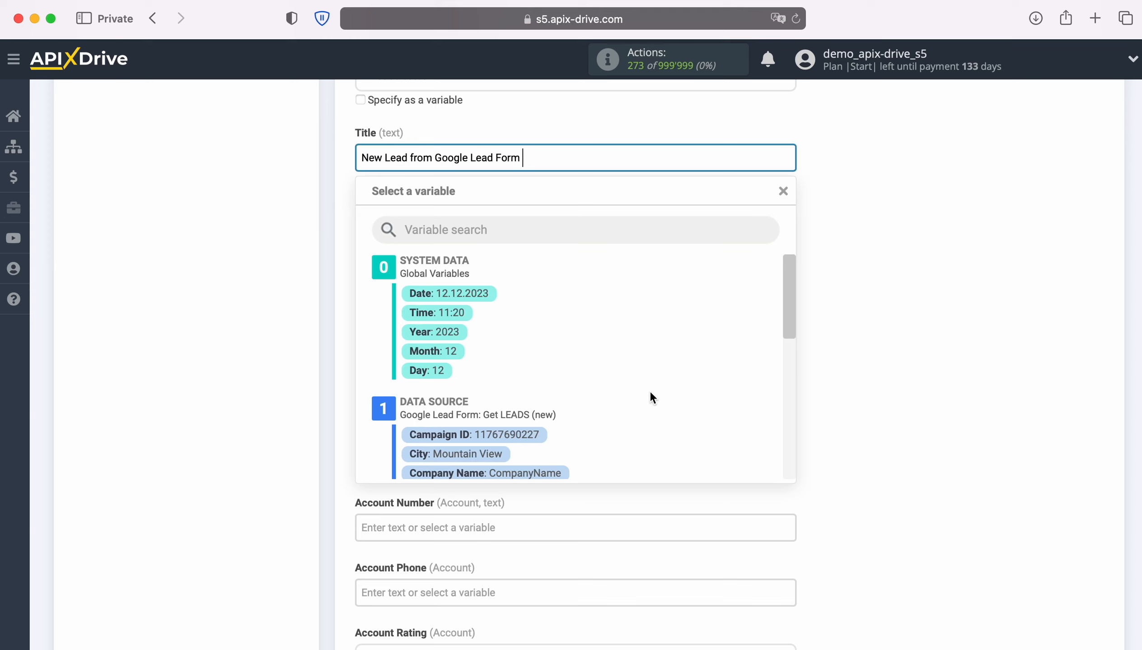
{"action": "scroll", "coordinate": [649, 391], "scroll_direction": "down", "scroll_amount": 5}
{"action": "left_click", "coordinate": [517, 399]}
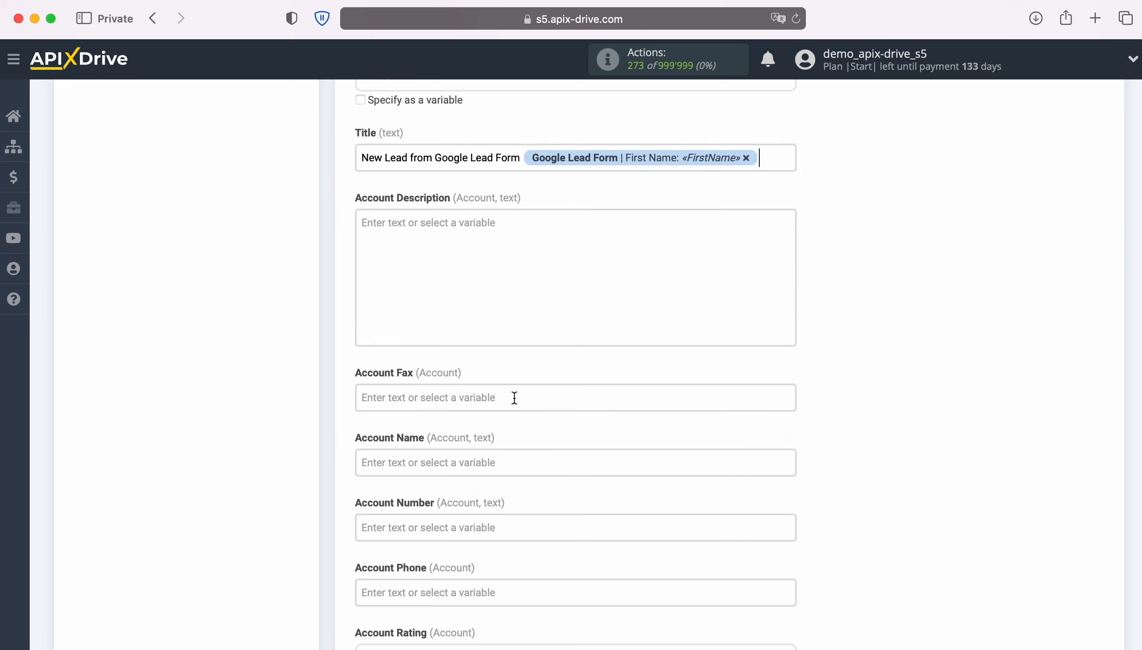
{"action": "left_click", "coordinate": [772, 160]}
{"action": "scroll", "coordinate": [648, 361], "scroll_direction": "down", "scroll_amount": 3}
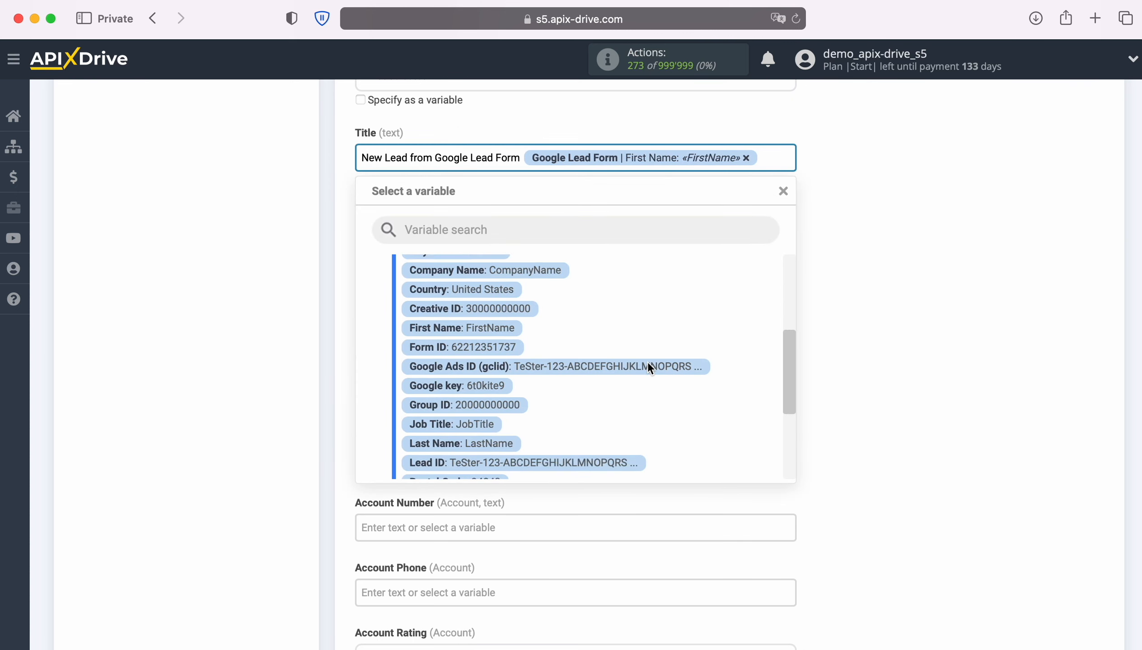
{"action": "left_click", "coordinate": [492, 426]}
Save the Salesforce CRM contact field settings and proceed to the data destination test.
{"action": "scroll", "coordinate": [643, 399], "scroll_direction": "down", "scroll_amount": 6}
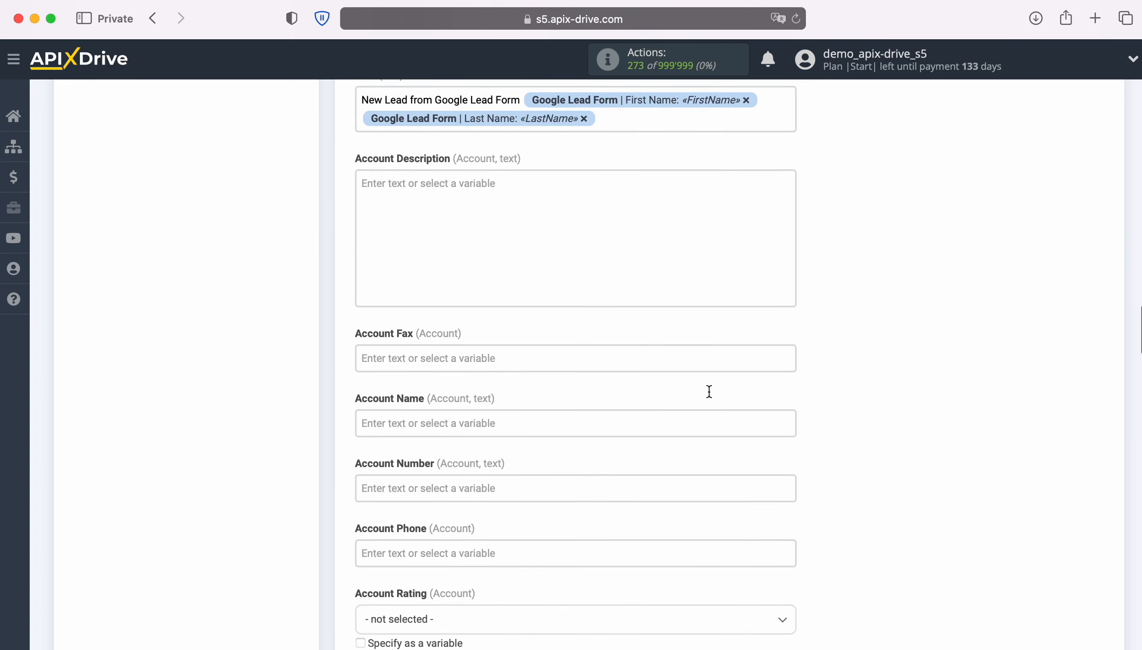
{"action": "scroll", "coordinate": [709, 390], "scroll_direction": "down", "scroll_amount": 7}
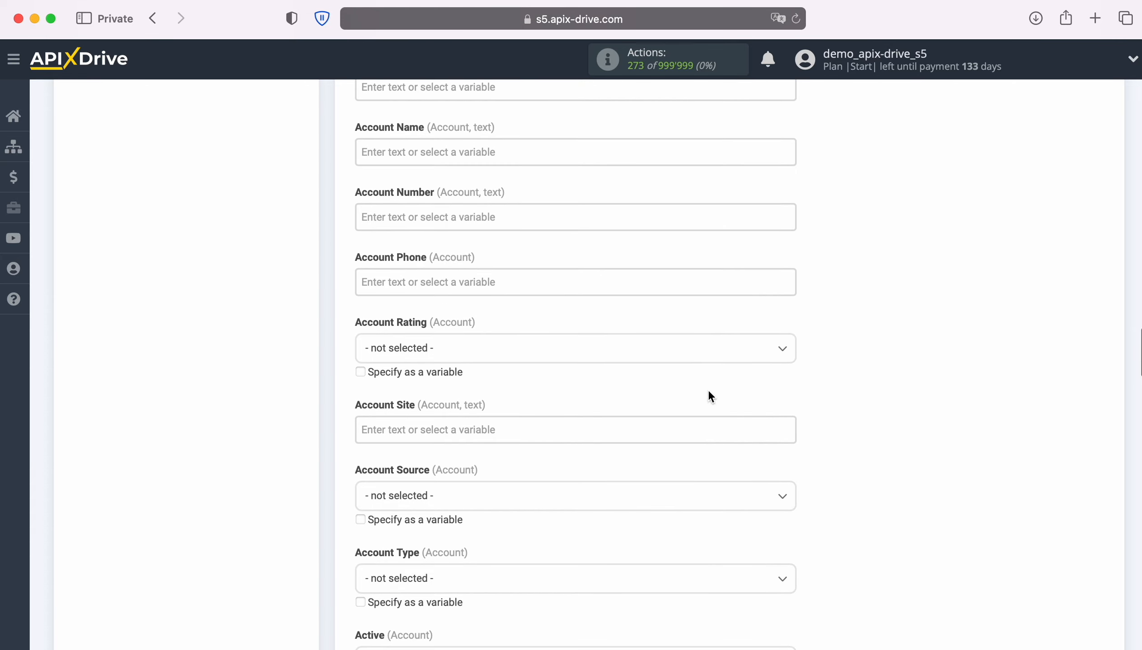
{"action": "scroll", "coordinate": [709, 394], "scroll_direction": "down", "scroll_amount": 10}
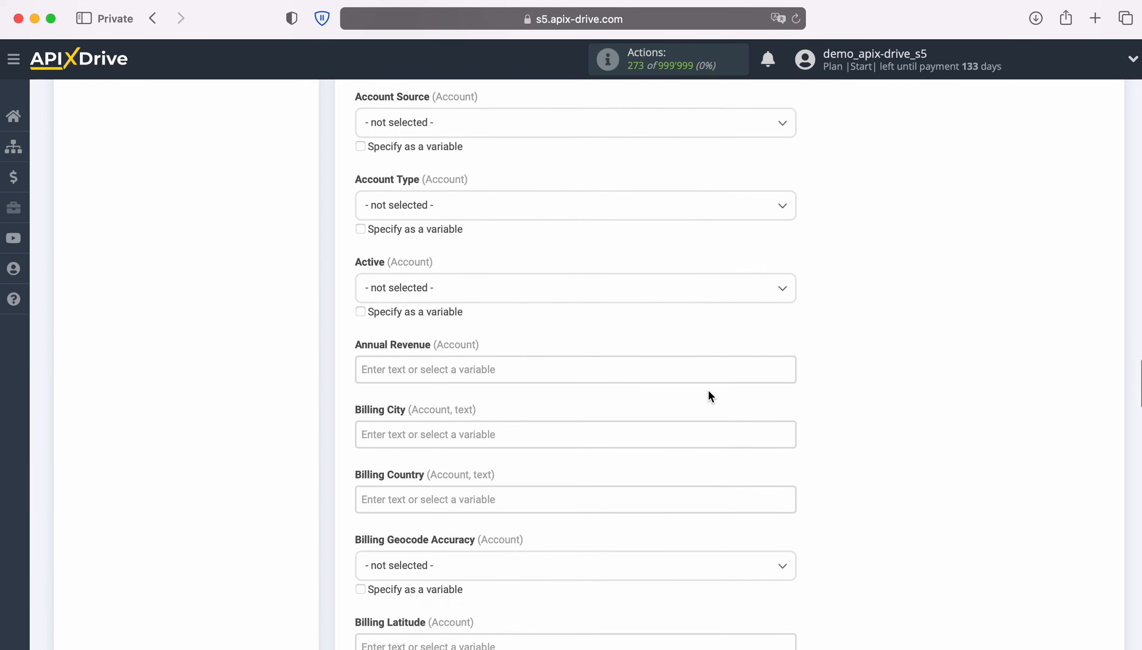
{"action": "scroll", "coordinate": [708, 391], "scroll_direction": "down", "scroll_amount": 10}
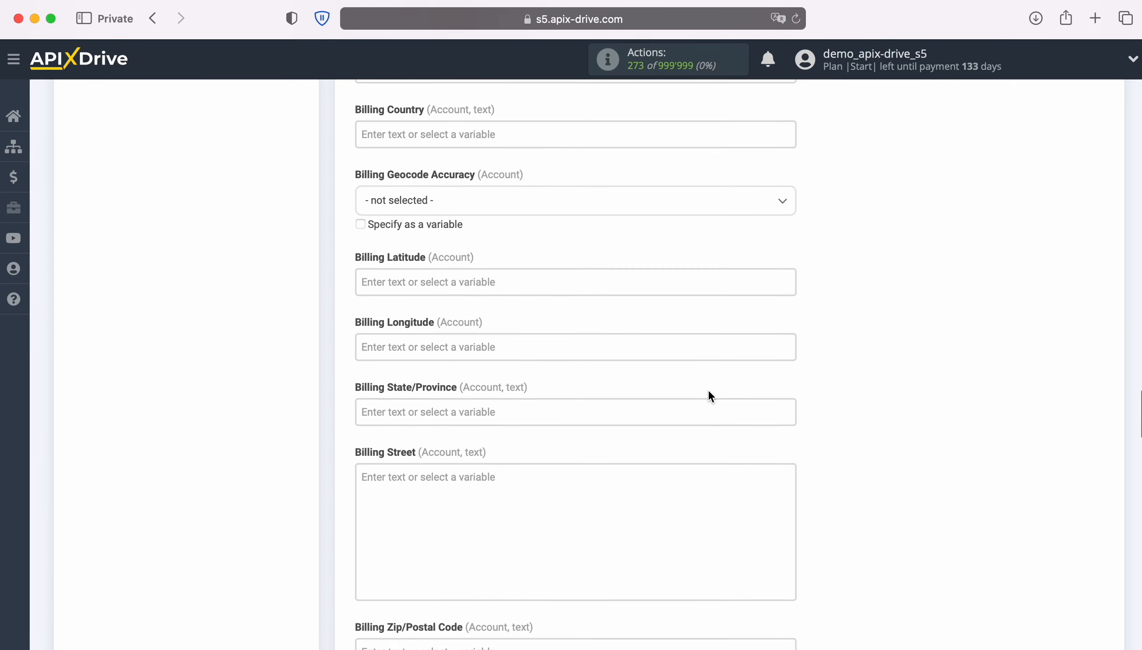
{"action": "scroll", "coordinate": [710, 395], "scroll_direction": "down", "scroll_amount": 9}
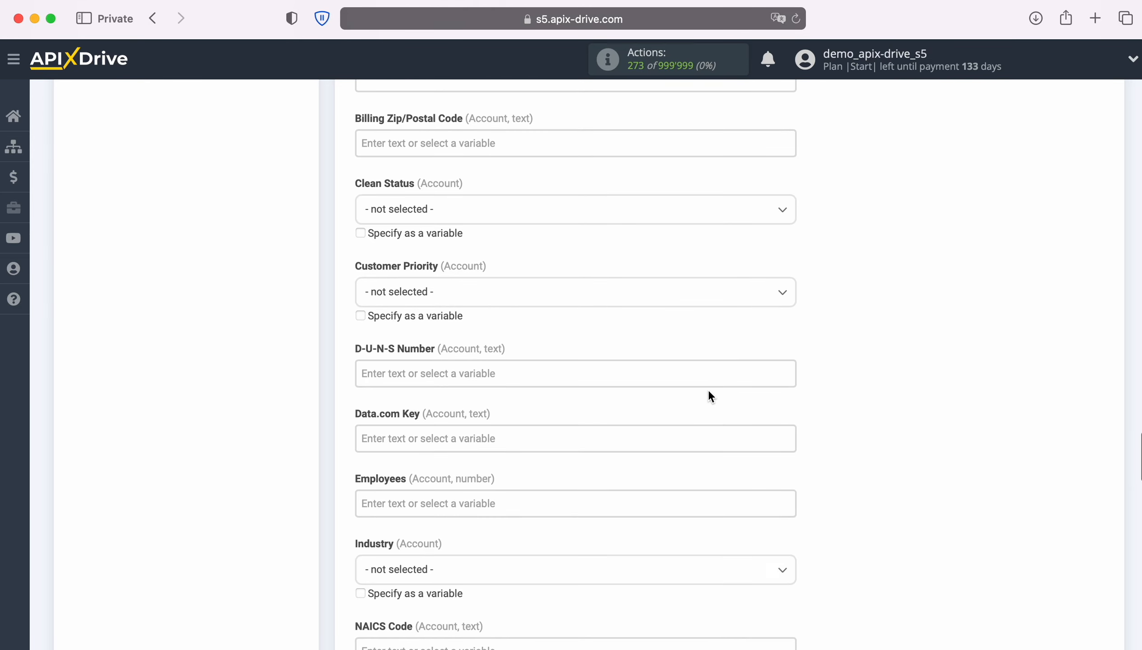
{"action": "scroll", "coordinate": [710, 395], "scroll_direction": "down", "scroll_amount": 10}
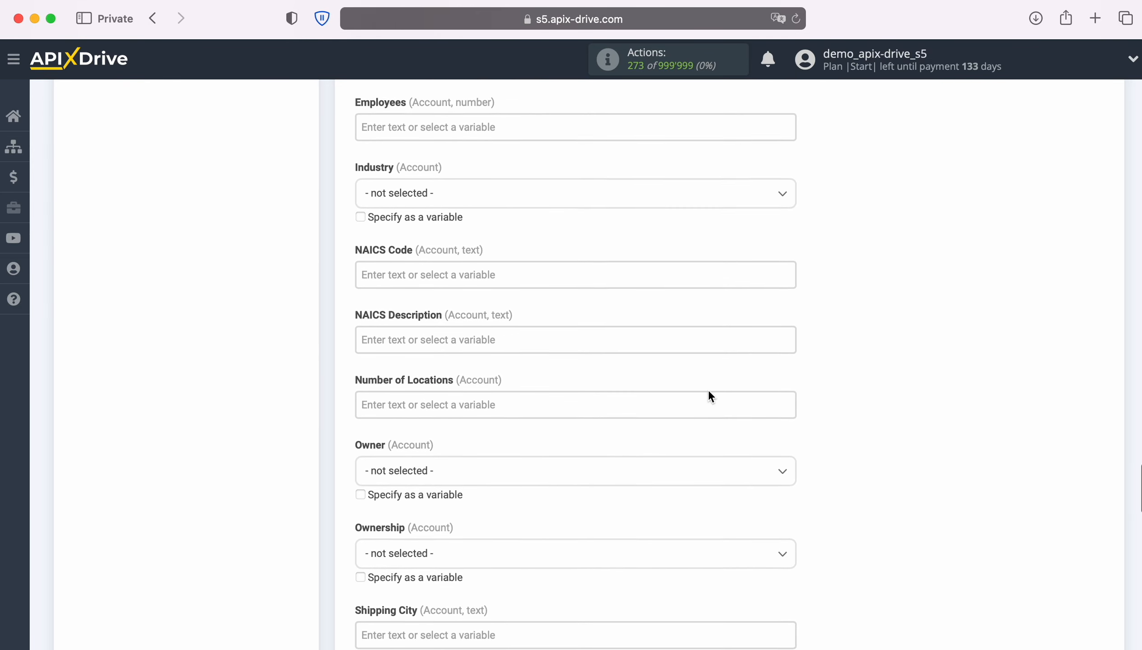
{"action": "scroll", "coordinate": [709, 395], "scroll_direction": "down", "scroll_amount": 9}
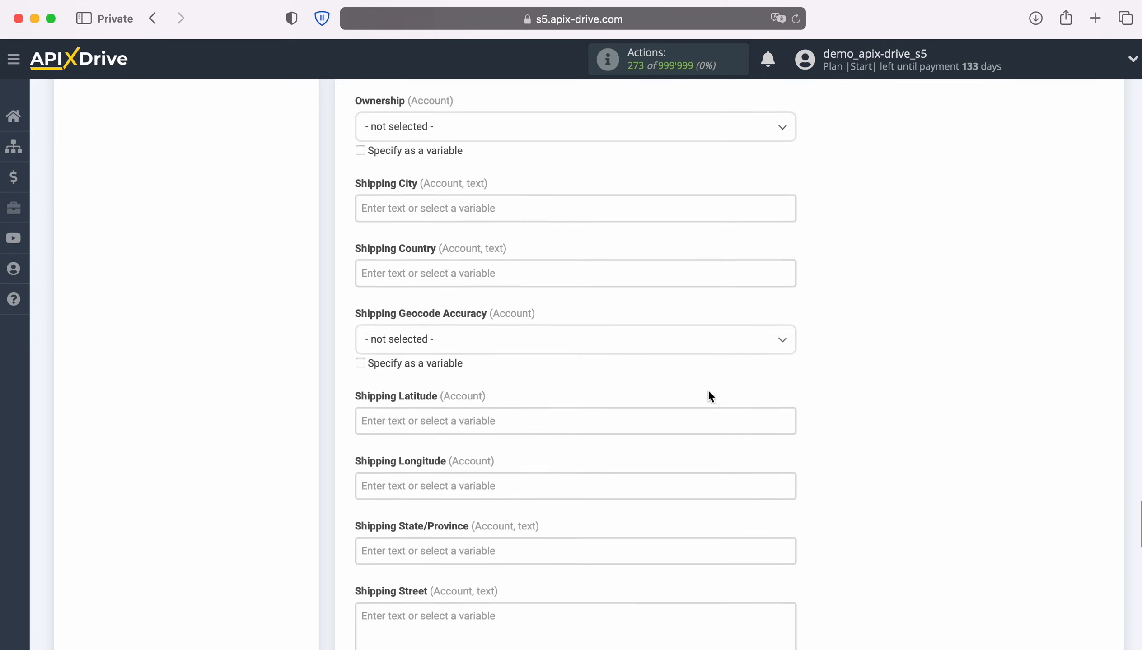
{"action": "scroll", "coordinate": [709, 397], "scroll_direction": "down", "scroll_amount": 10}
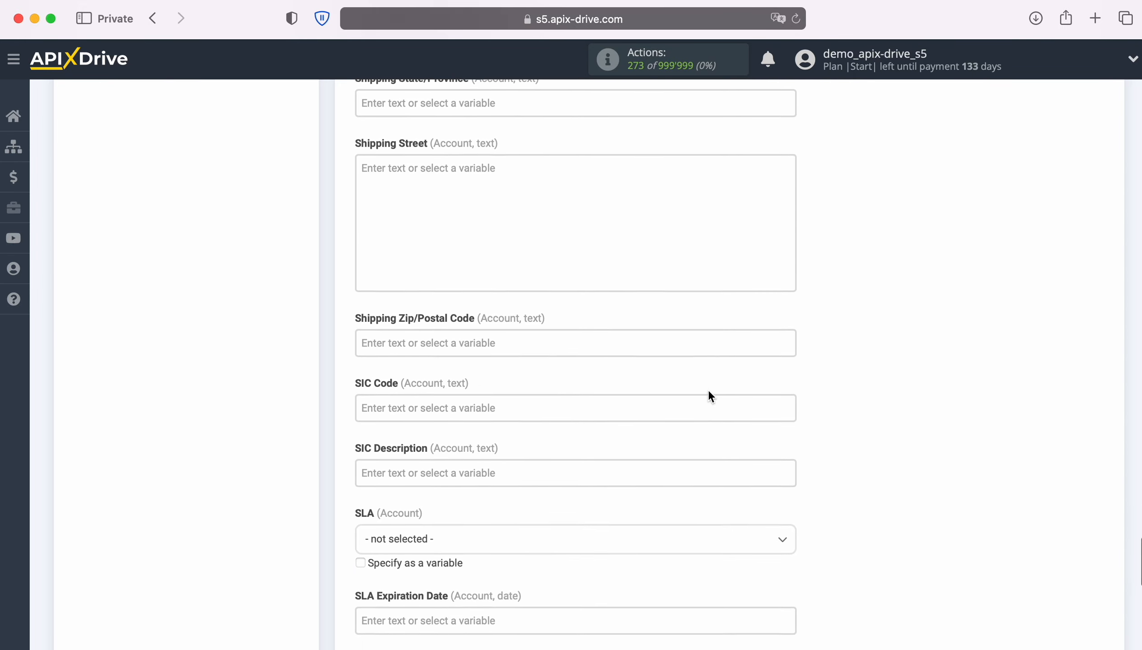
{"action": "scroll", "coordinate": [709, 397], "scroll_direction": "down", "scroll_amount": 6}
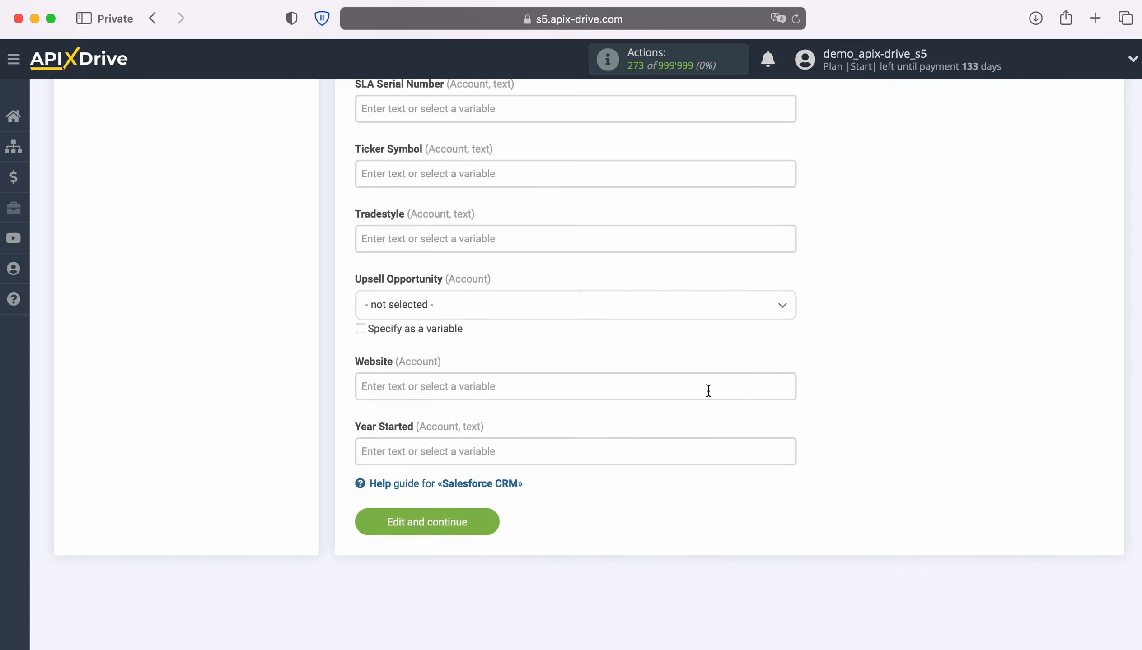
{"action": "left_click", "coordinate": [489, 525]}
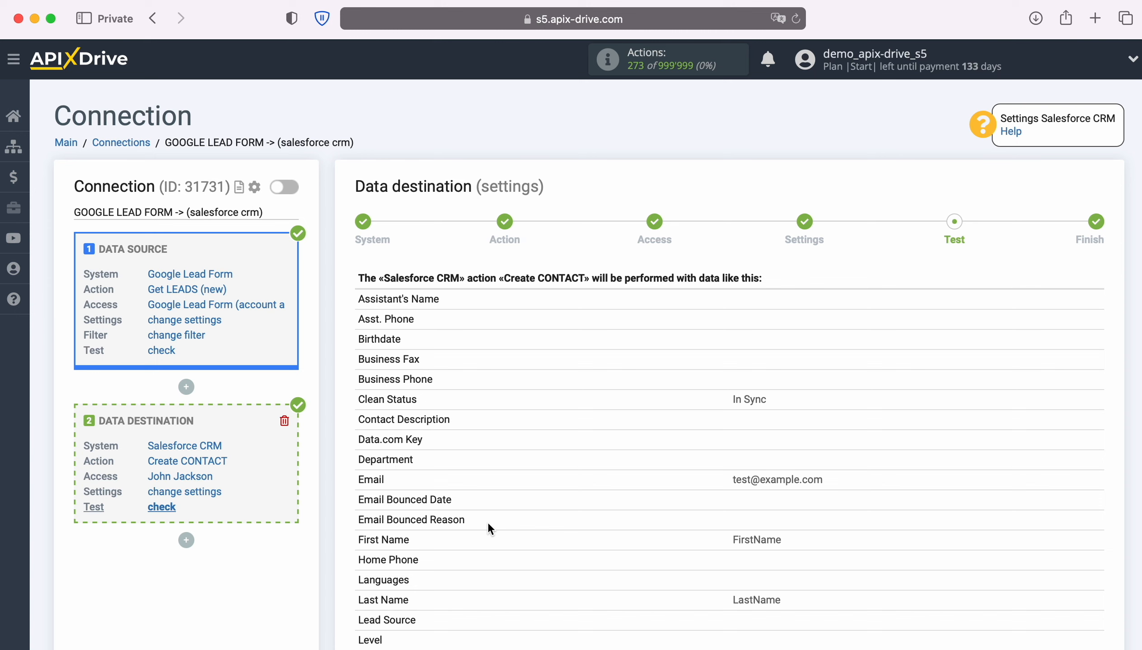
Review the sample contact data and send it as test data to Salesforce CRM.
{"action": "scroll", "coordinate": [600, 477], "scroll_direction": "down", "scroll_amount": 8}
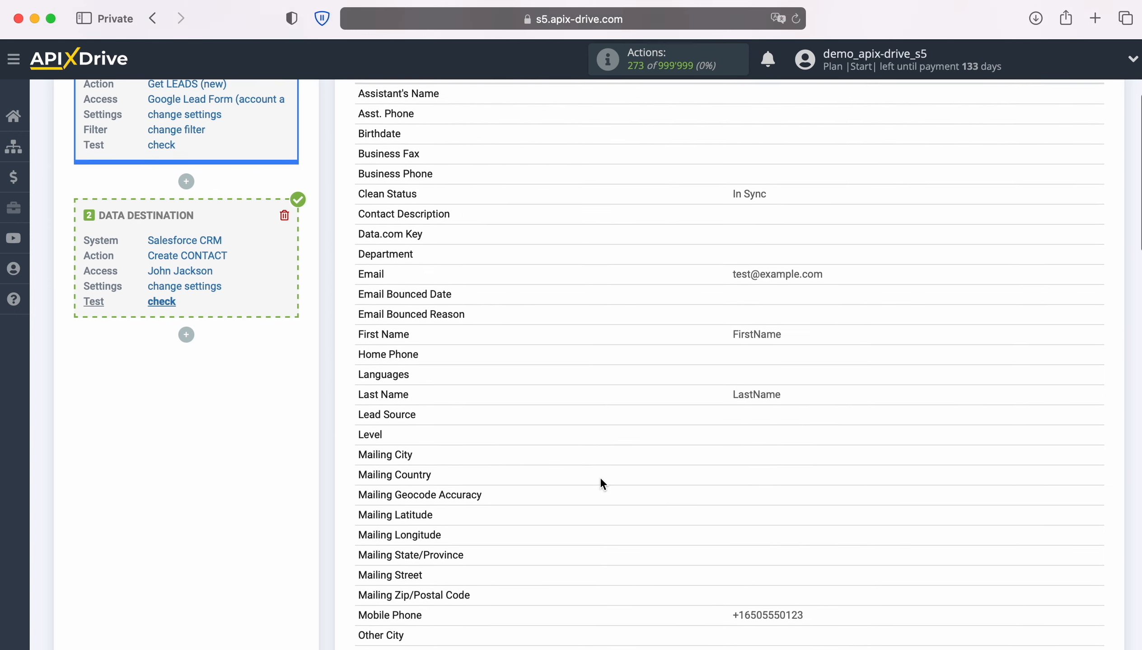
{"action": "scroll", "coordinate": [599, 477], "scroll_direction": "down", "scroll_amount": 12}
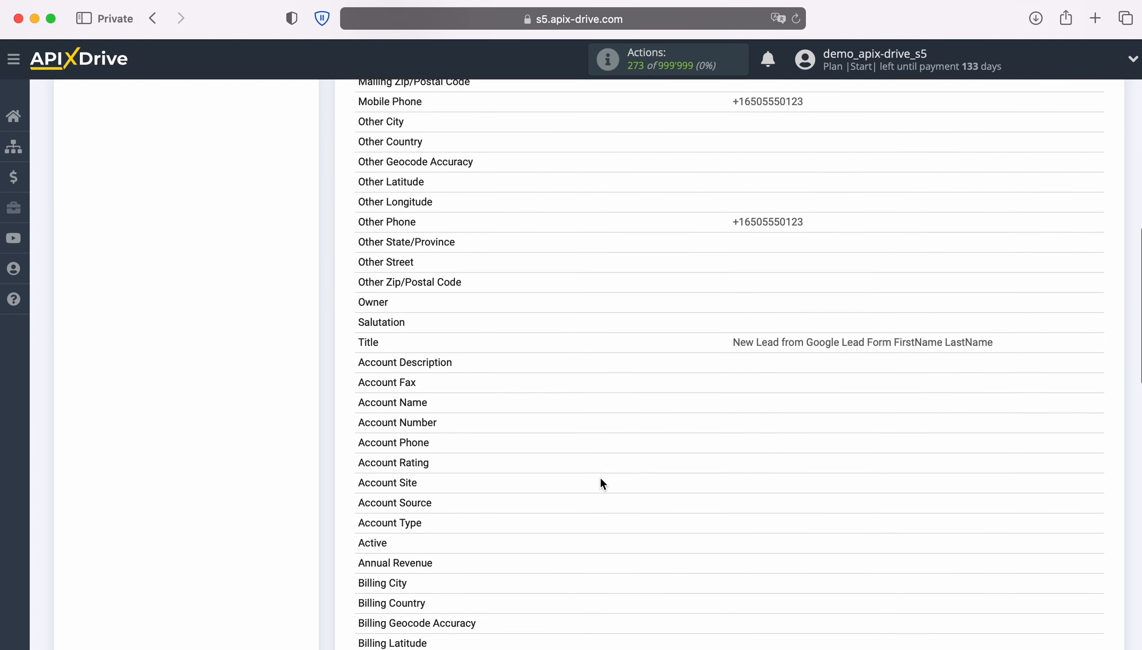
{"action": "scroll", "coordinate": [599, 477], "scroll_direction": "down", "scroll_amount": 11}
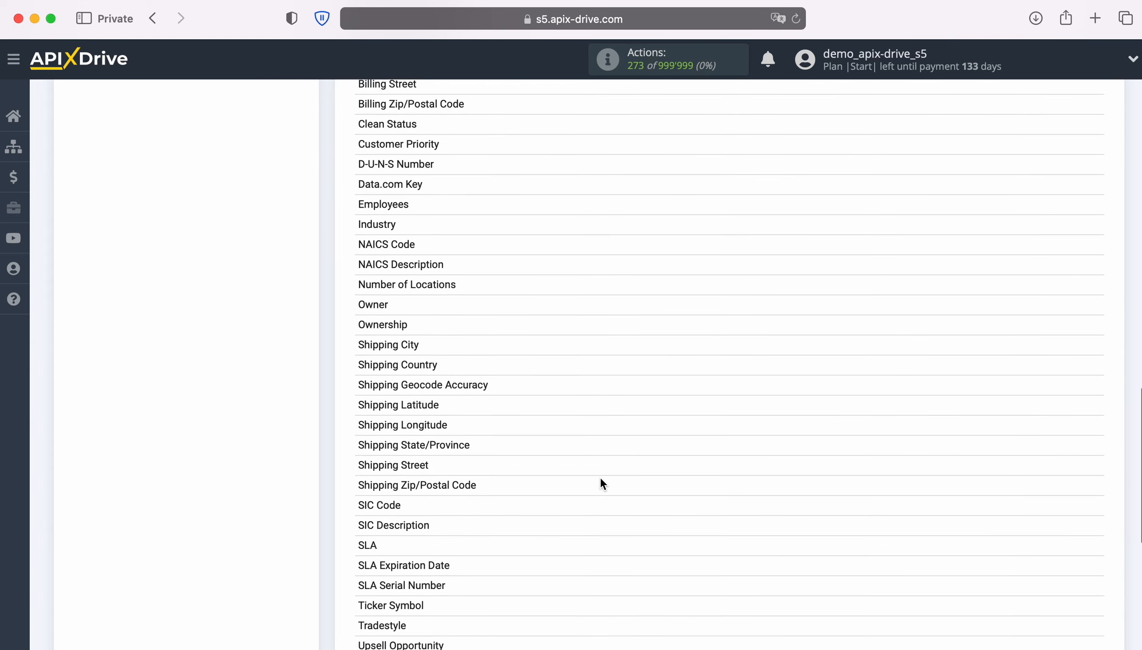
{"action": "scroll", "coordinate": [600, 479], "scroll_direction": "down", "scroll_amount": 2}
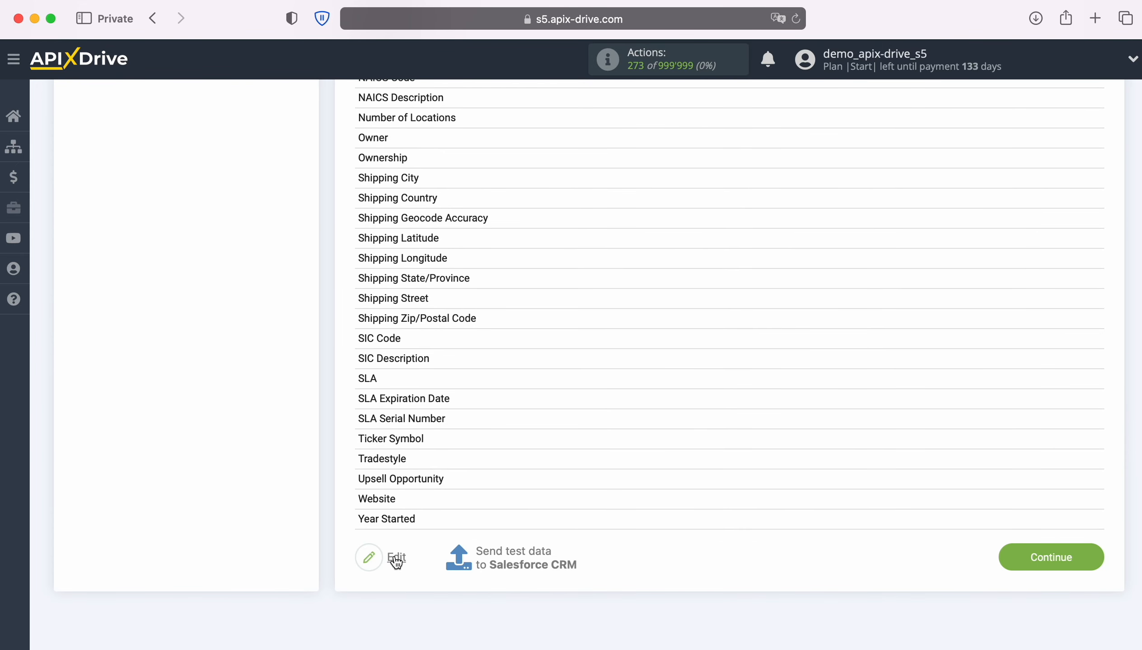
{"action": "left_click", "coordinate": [514, 553]}
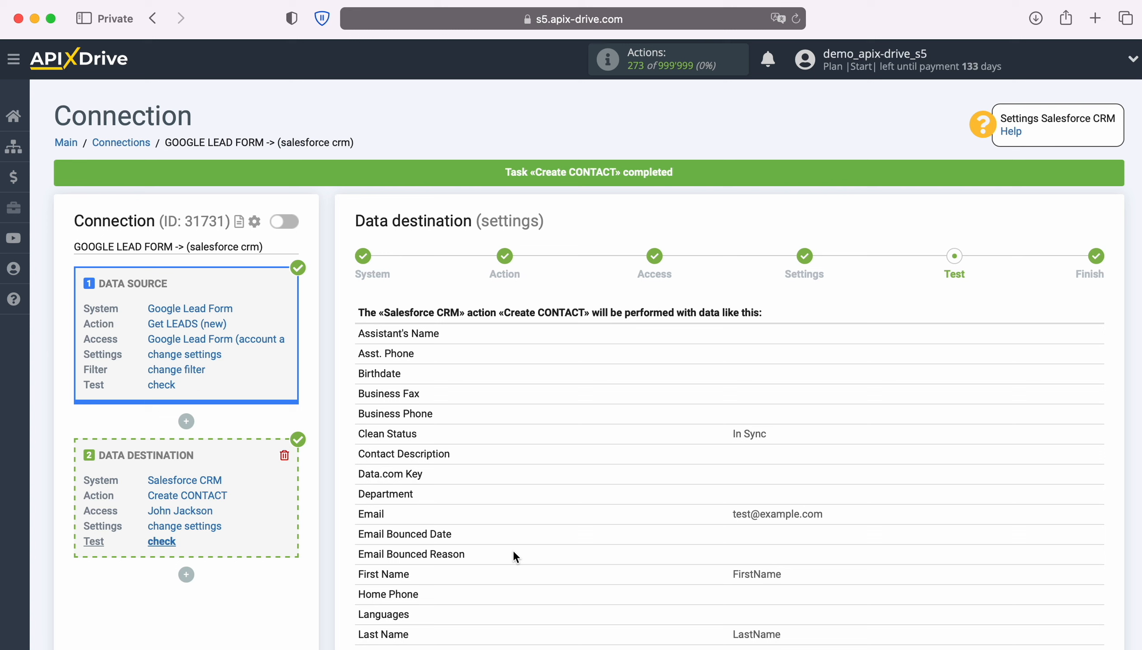
Switch to Salesforce and open the test contact in the Contacts list to check its data.
{"action": "key", "text": "super+grave"}
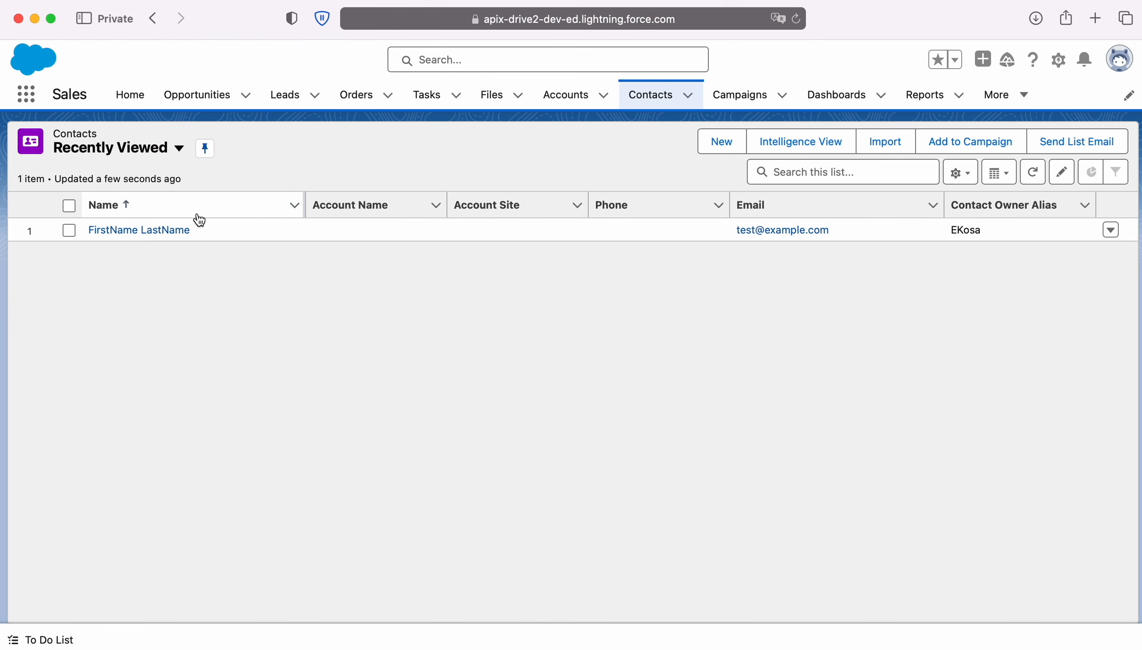
{"action": "left_click", "coordinate": [157, 231]}
{"action": "left_click", "coordinate": [135, 239]}
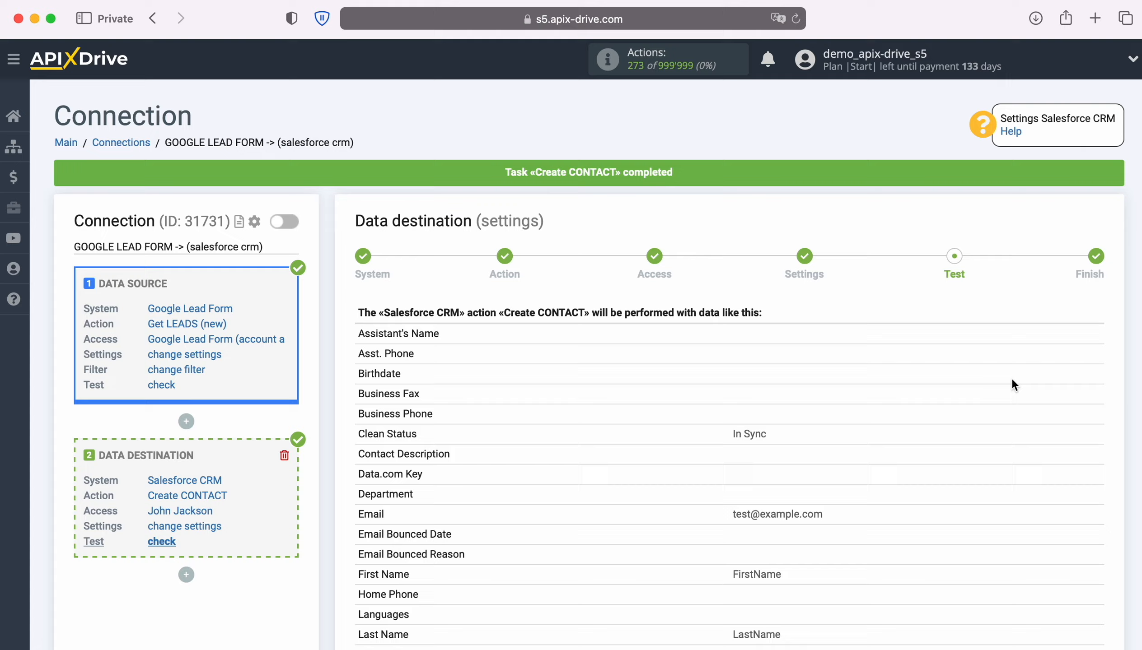
Return to ApiX-Drive, complete the data destination setup past the test and enable auto-update for the connection.
{"action": "scroll", "coordinate": [1042, 378], "scroll_direction": "down", "scroll_amount": 5}
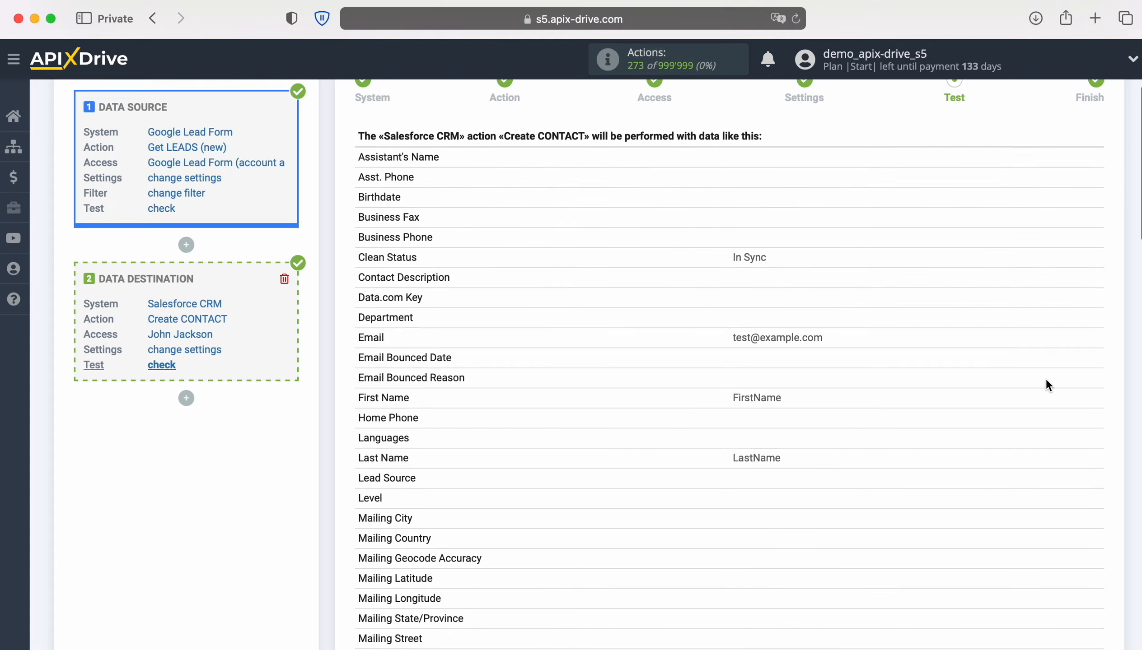
{"action": "scroll", "coordinate": [1046, 380], "scroll_direction": "down", "scroll_amount": 20}
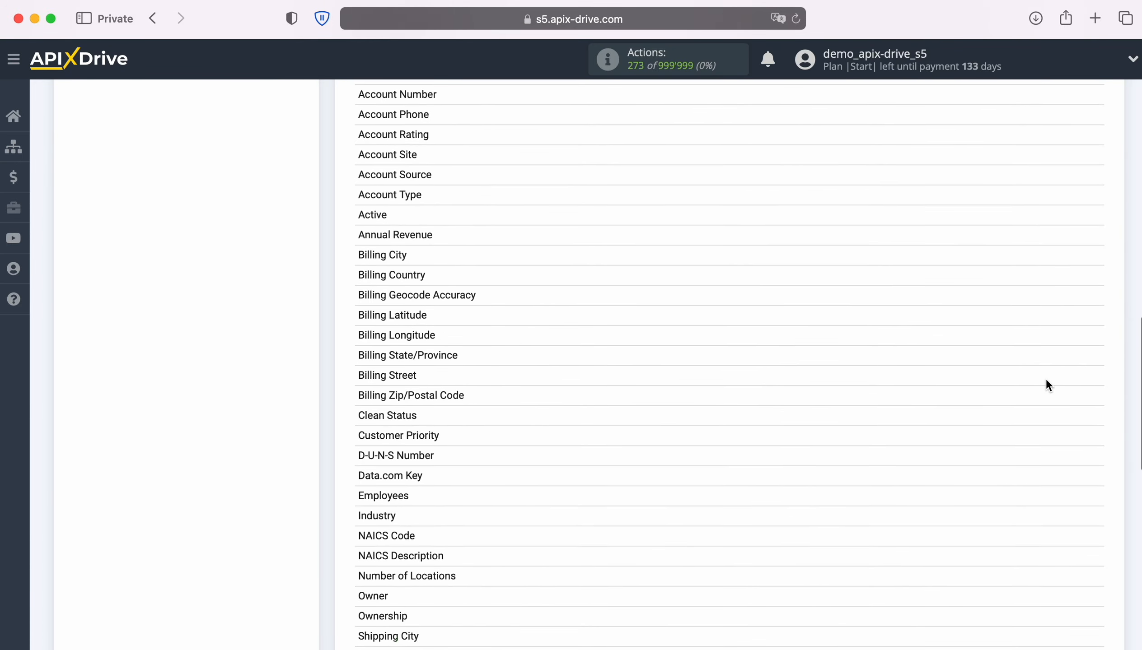
{"action": "scroll", "coordinate": [1047, 379], "scroll_direction": "down", "scroll_amount": 11}
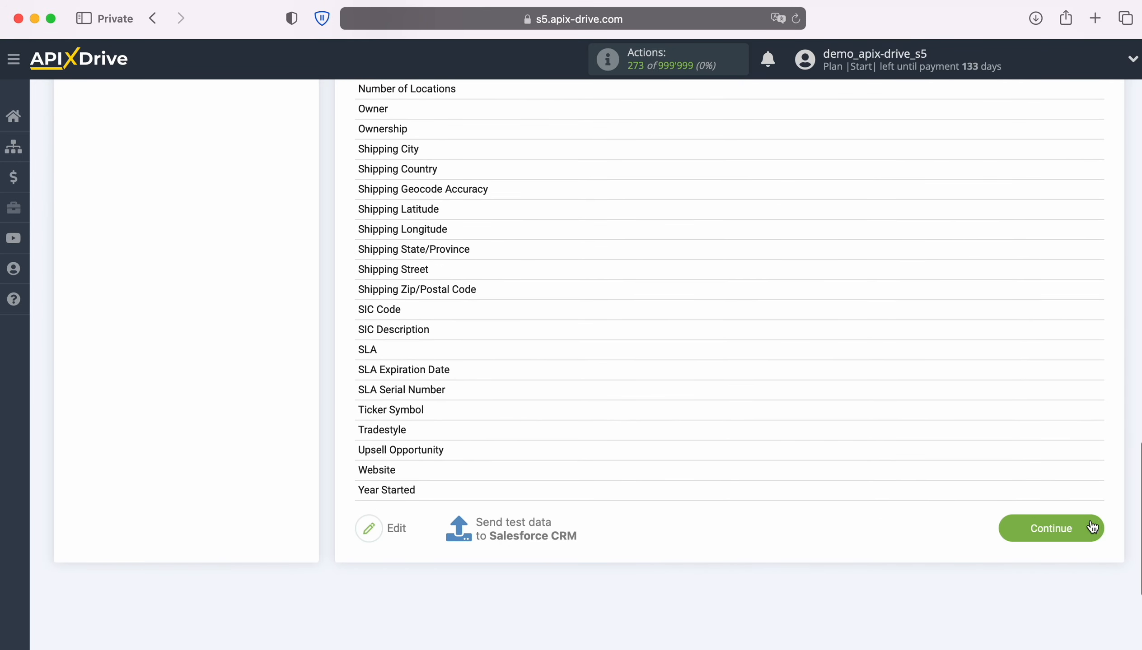
{"action": "left_click", "coordinate": [1092, 527]}
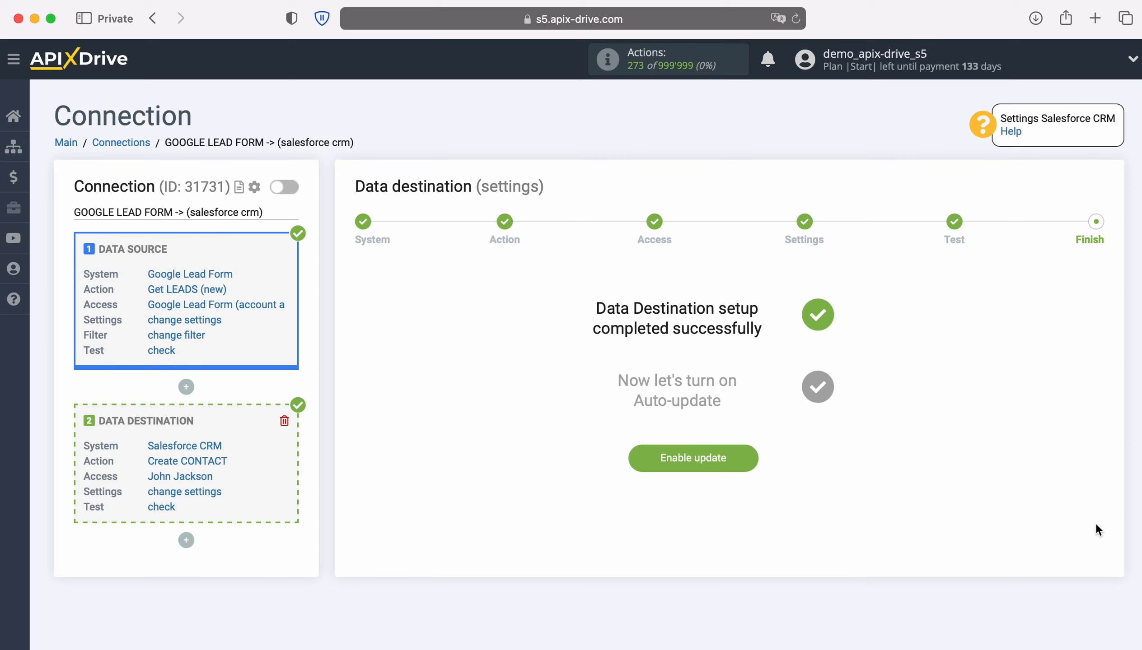
{"action": "left_click", "coordinate": [750, 457]}
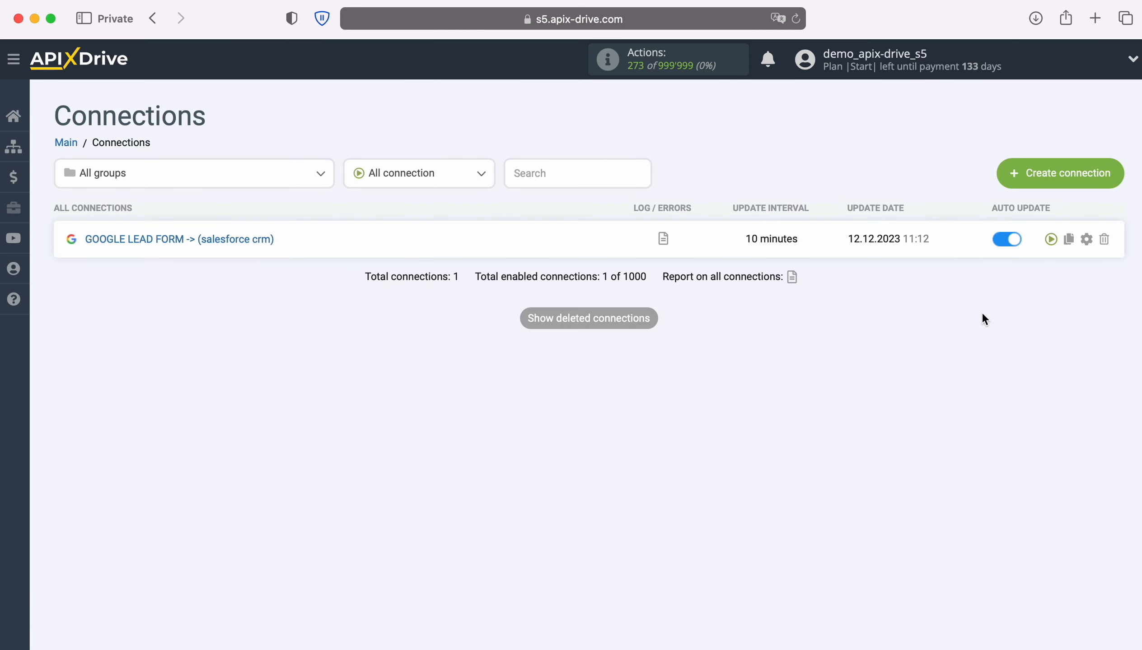
Set the update interval of the GOOGLE LEAD FORM -> (salesforce crm) connection to 5 minutes.
{"action": "left_click", "coordinate": [1085, 239]}
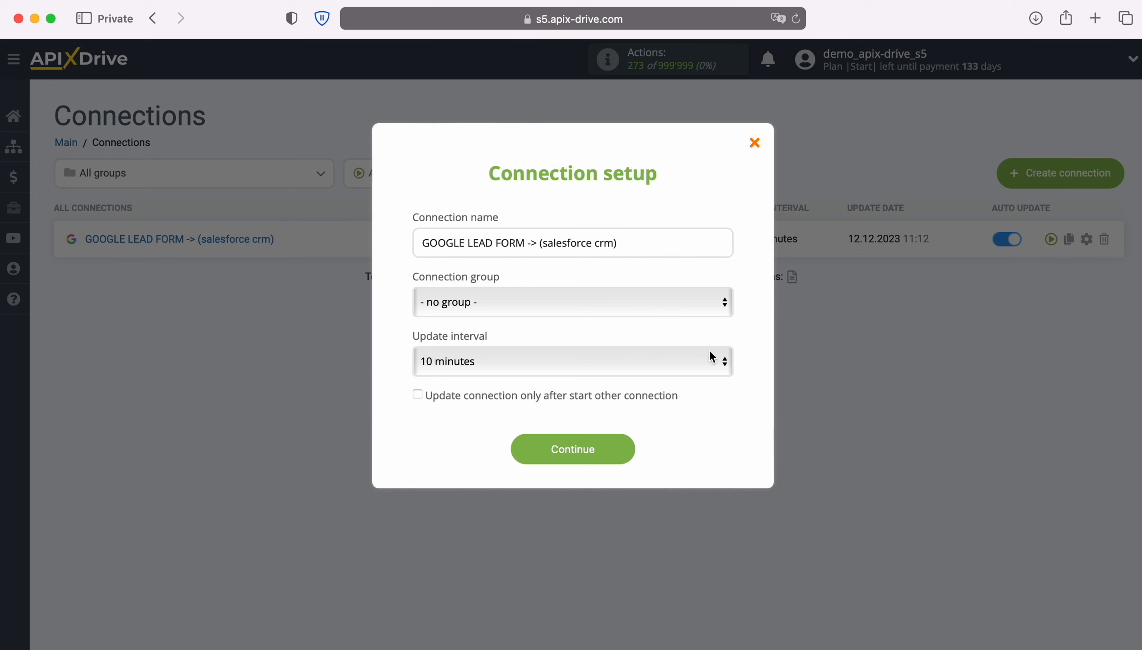
{"action": "left_click", "coordinate": [710, 354]}
{"action": "left_click", "coordinate": [626, 336]}
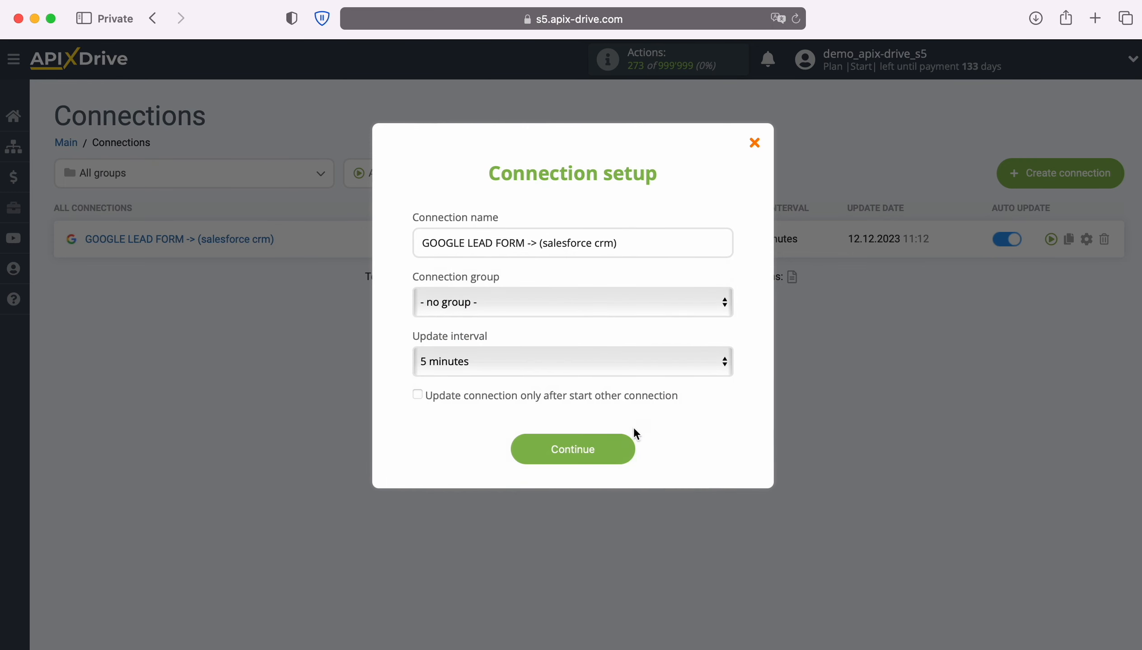
{"action": "left_click", "coordinate": [627, 453]}
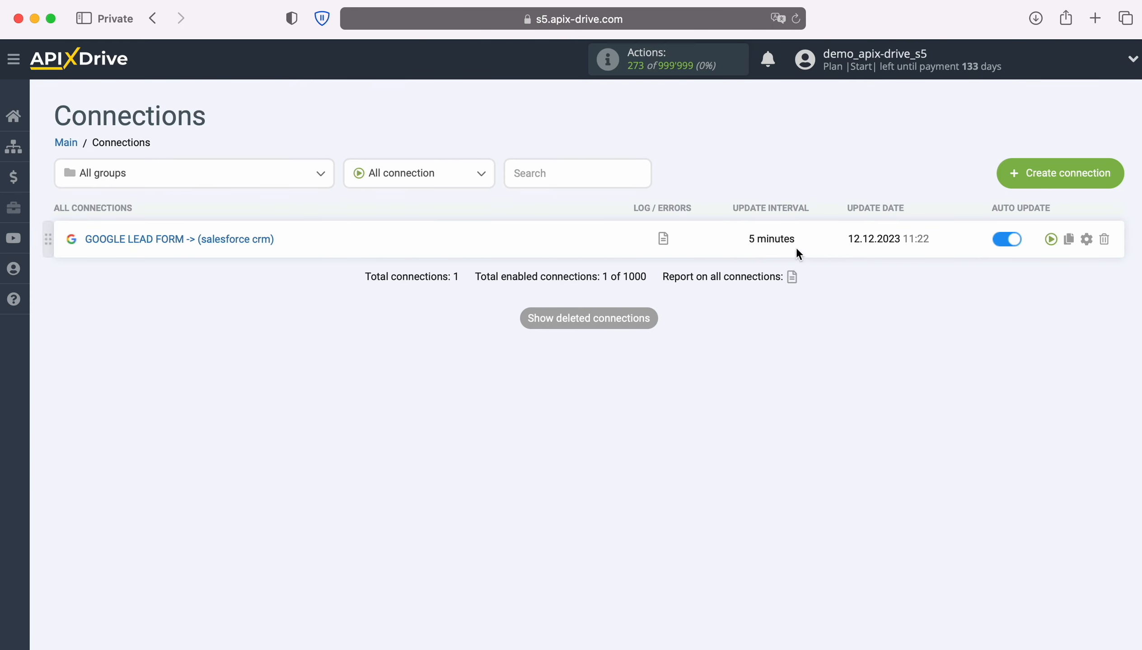